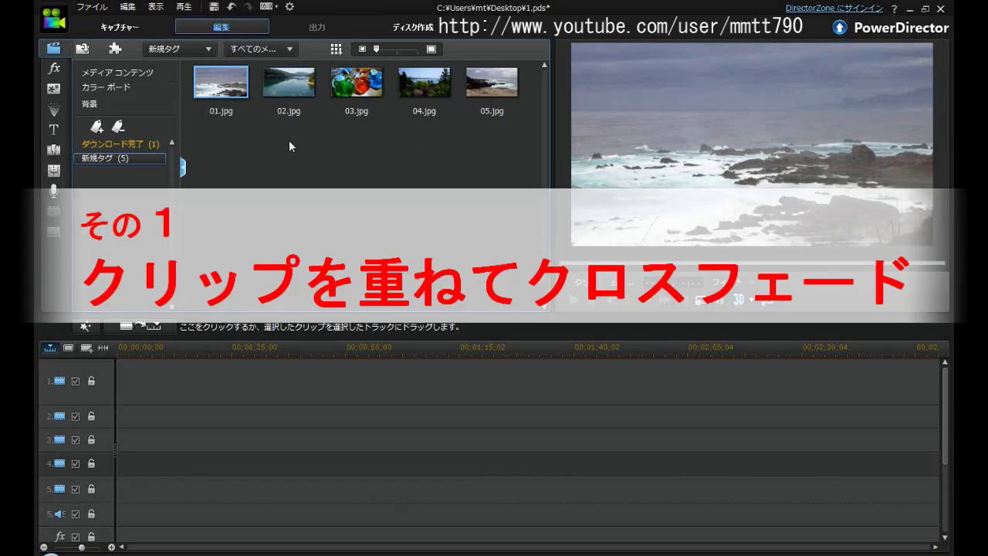
Step: Place the images 02.jpg, 03.jpg and 04.jpg one after another at the start of video track 1
left_click_drag(289, 141, 422, 88)
left_click_drag(277, 86, 119, 382)
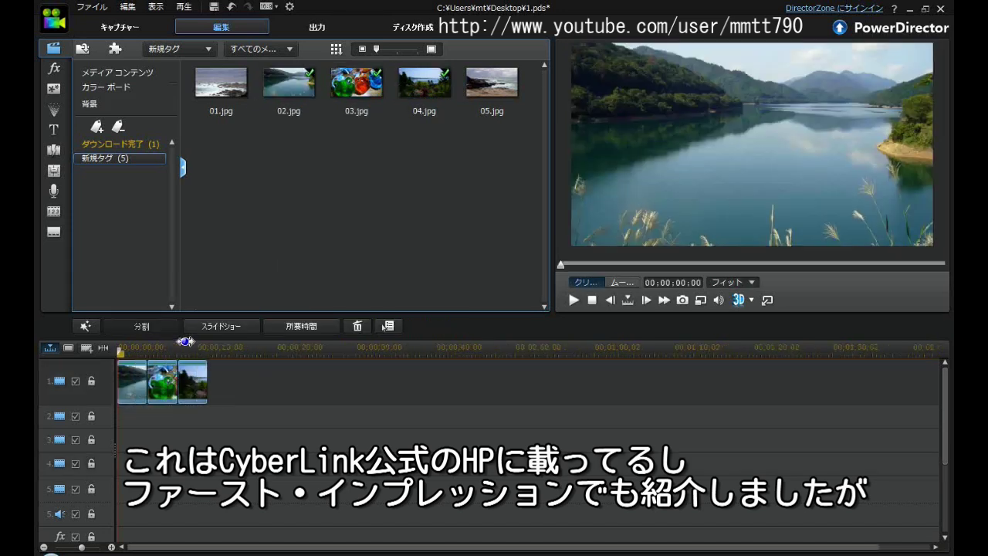
left_click_drag(312, 339, 552, 337)
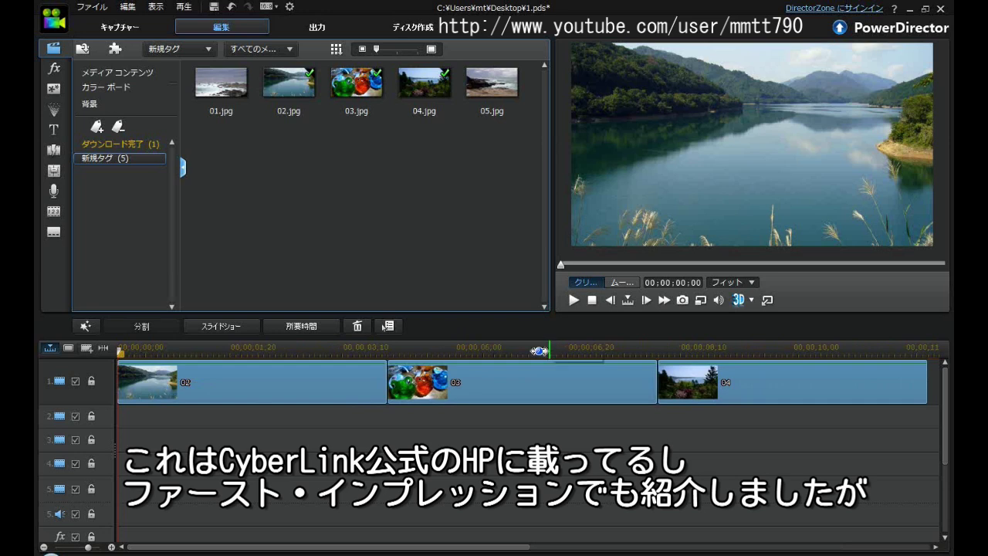
left_click(392, 439)
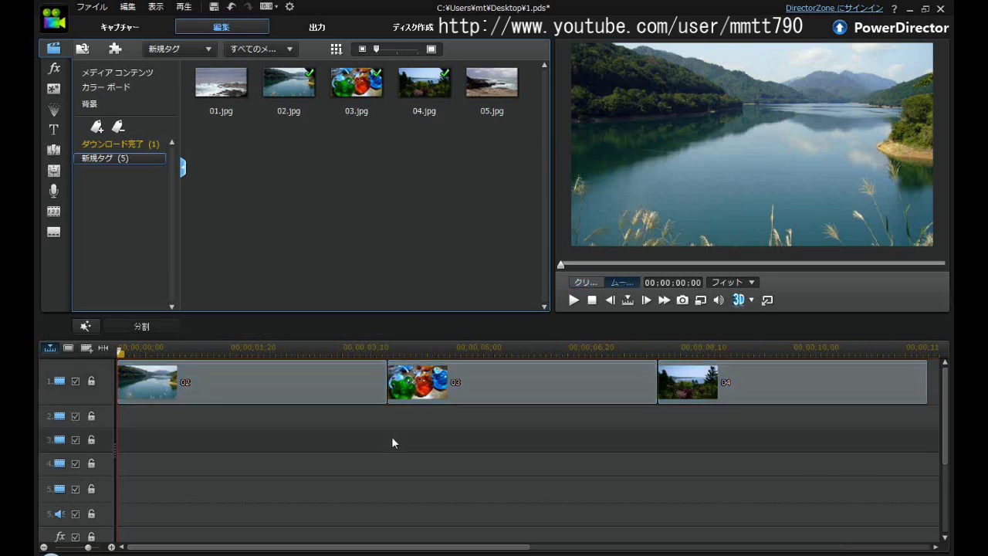
Step: Move clip 03 earlier so it overlaps the end of clip 02, and apply the クロスフェード option to the overlap
left_click(327, 394)
left_click(494, 394)
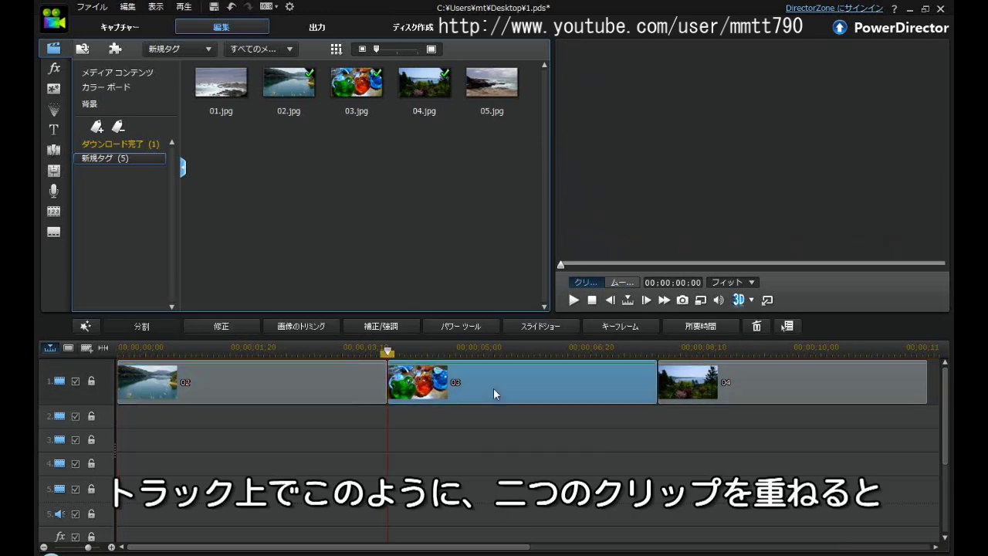
left_click_drag(517, 391, 428, 393)
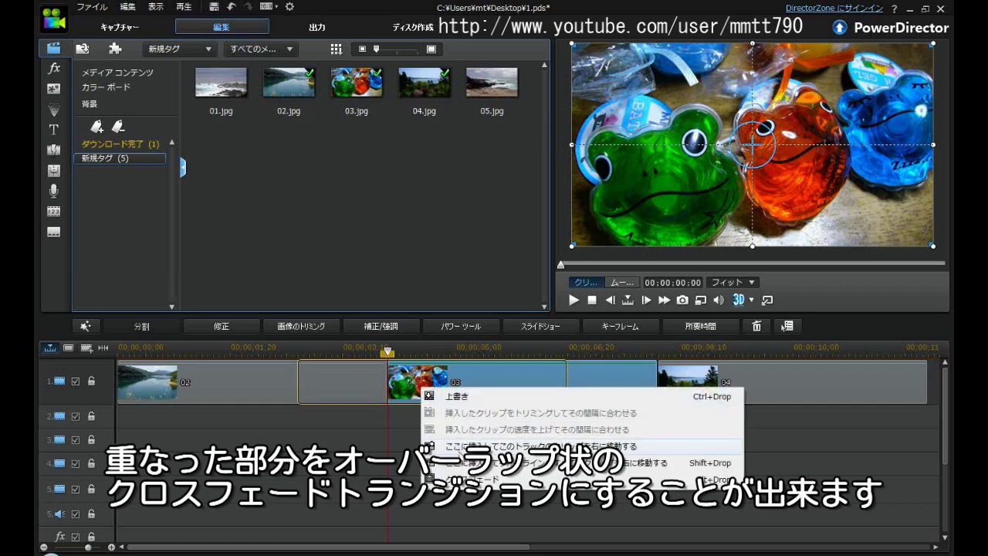
left_click(460, 482)
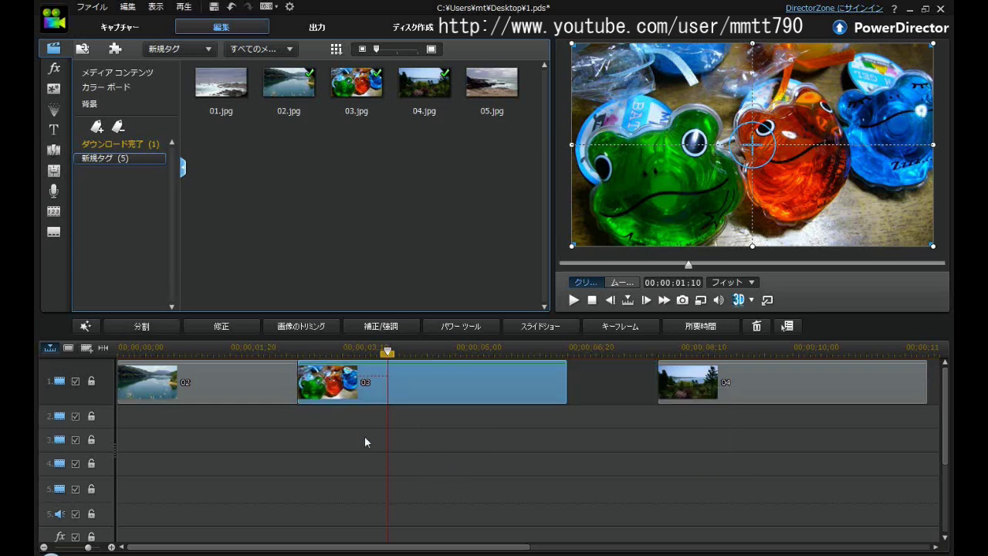
Step: Play back the crossfade between clips 02 and 03 in movie mode, starting just before the overlap
left_click(291, 349)
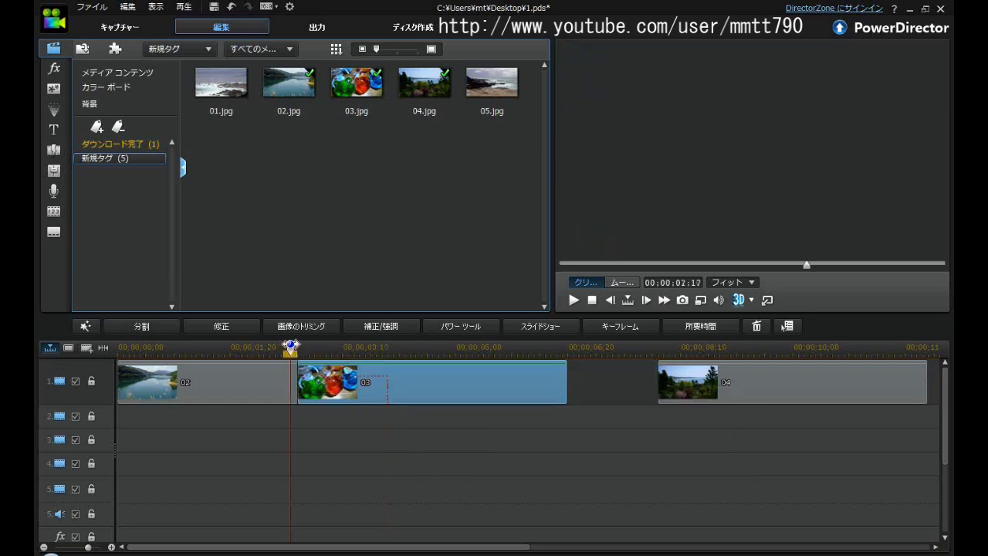
left_click(619, 284)
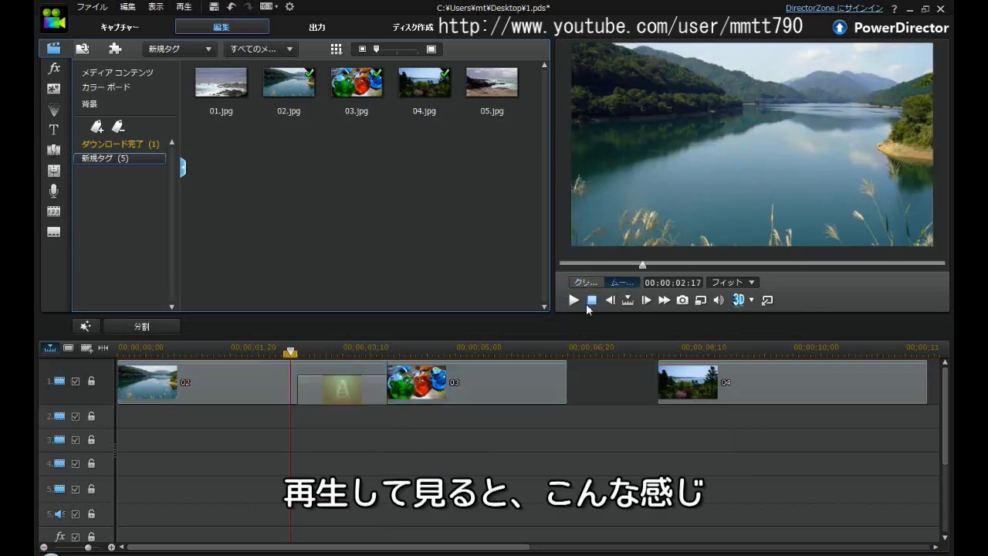
left_click(573, 300)
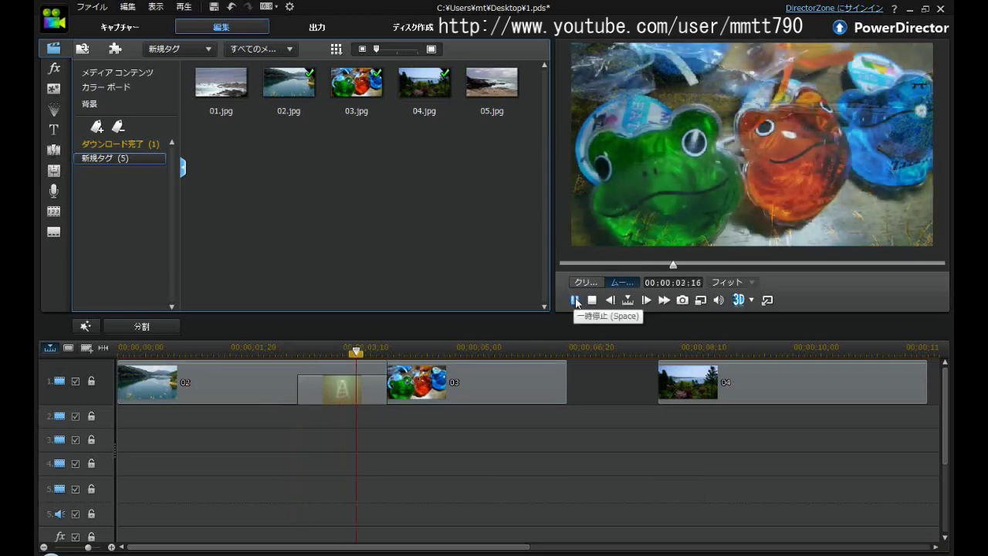
left_click(576, 301)
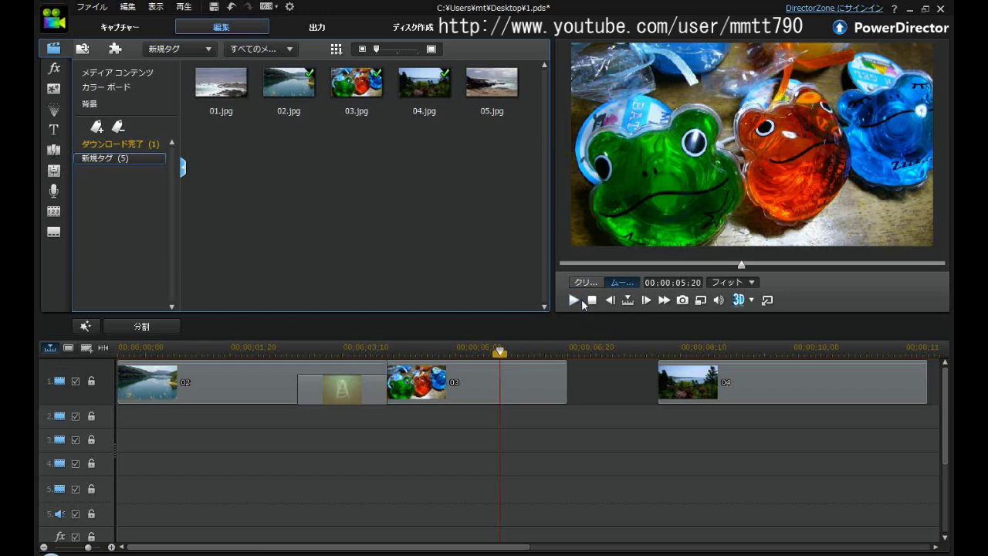
Step: Move clip 04 earlier so it overlaps the end of clip 03, and apply the クロスフェード option to that overlap
left_click(772, 391)
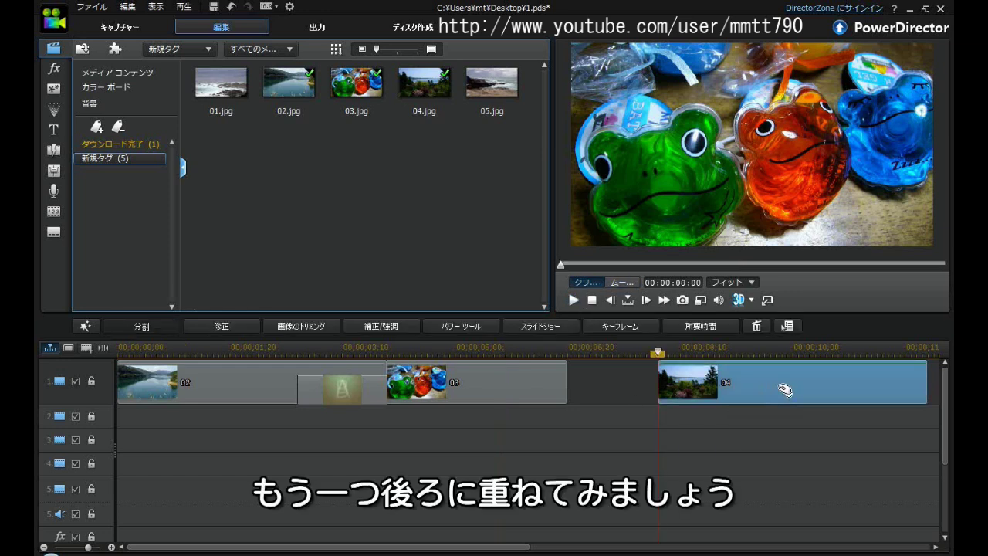
left_click_drag(677, 393, 598, 392)
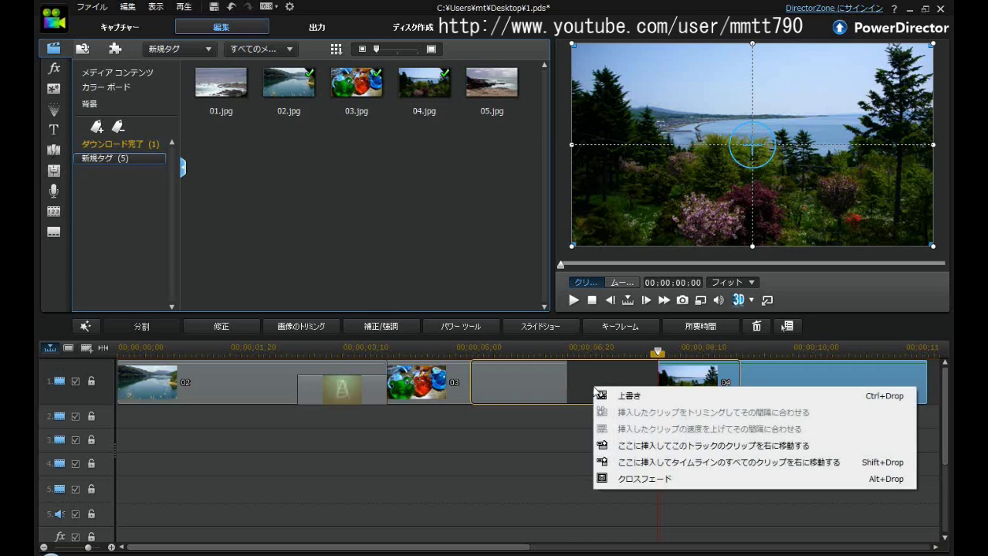
left_click(639, 482)
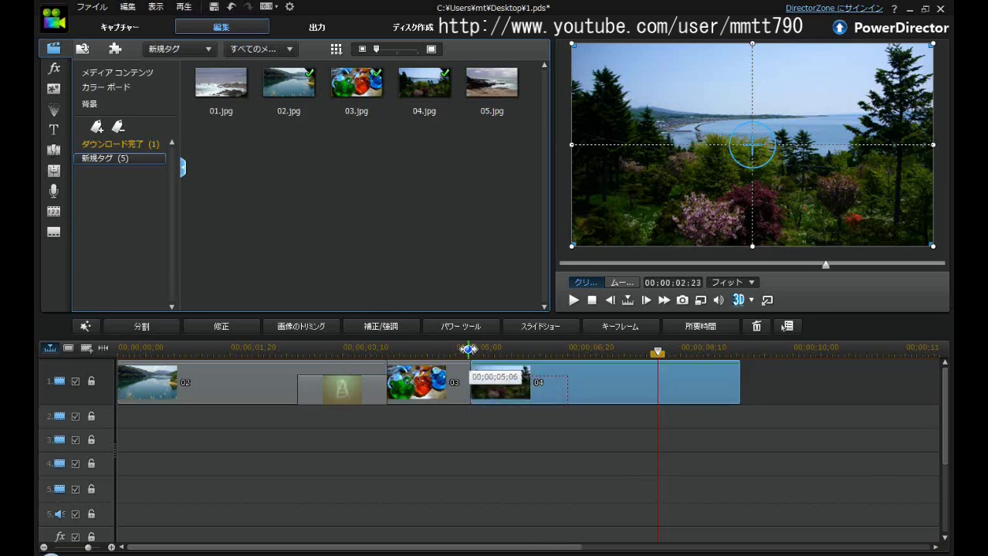
Step: Play back the crossfade between clips 03 and 04 from the start of the overlap
left_click(469, 349)
left_click(592, 300)
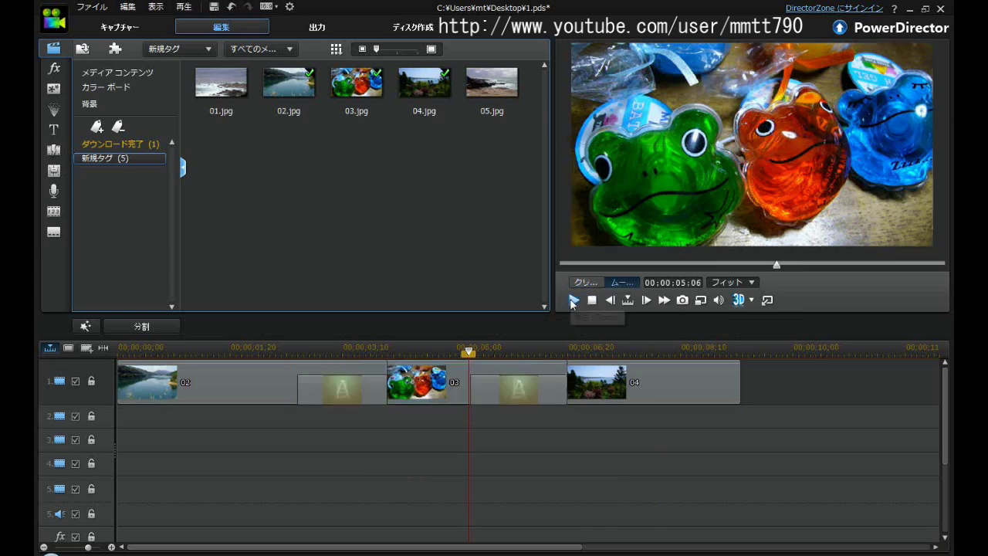
left_click(572, 301)
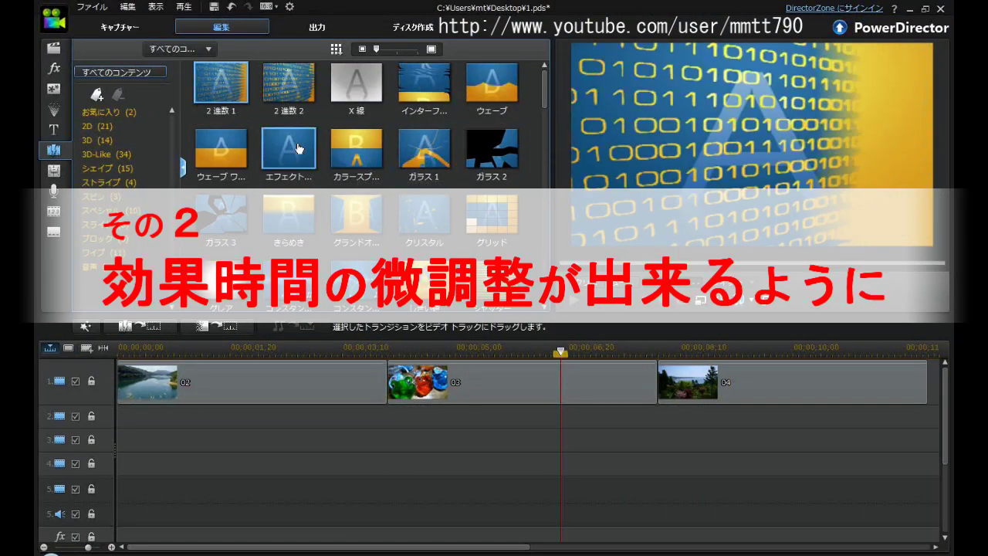
Step: Place the X 線 transition between clips 02 and 03 and lengthen its duration
left_click_drag(356, 85, 385, 374)
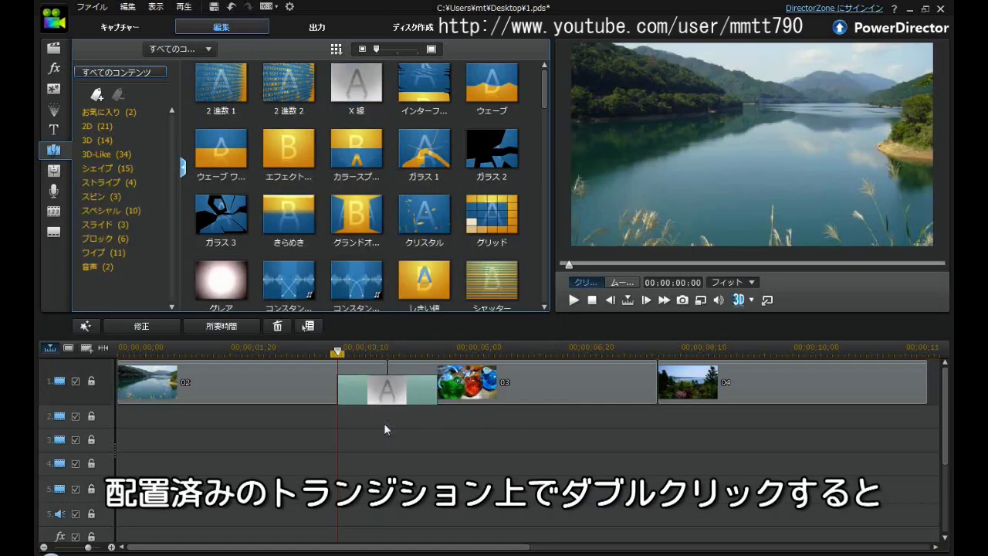
double_click(392, 383)
left_click(503, 268)
type("3:15")
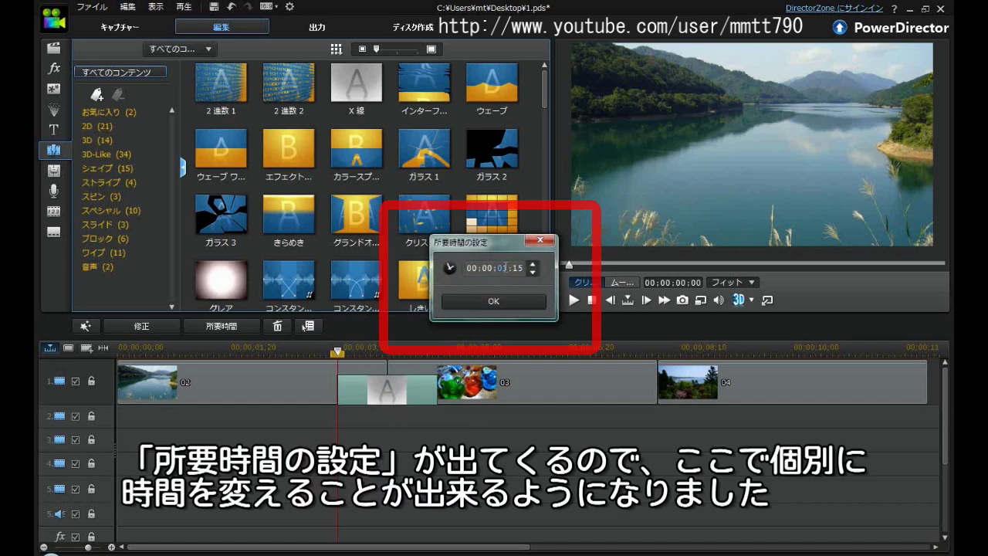
left_click(505, 304)
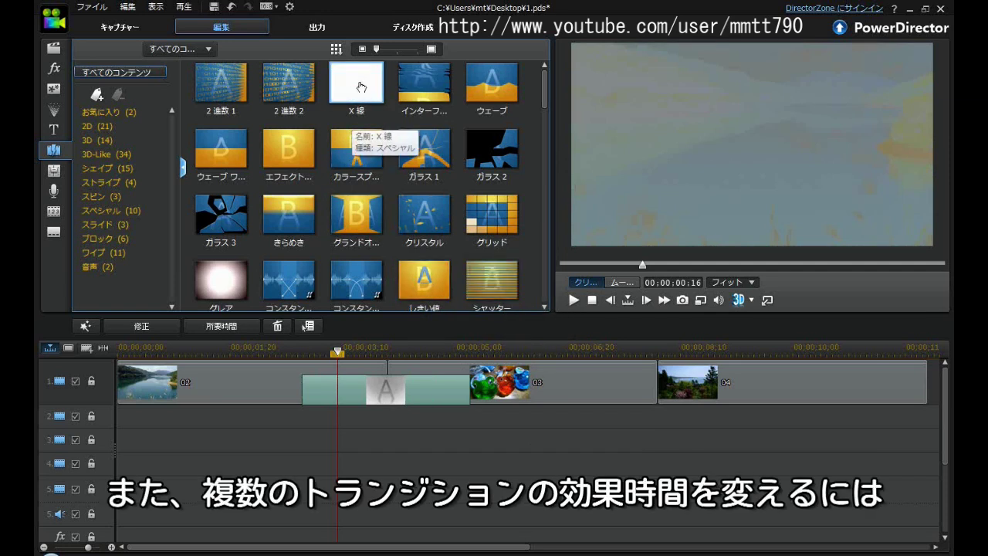
Step: Add the インターフェア transition between clips 03 and 04, and set the duration of both transitions together to 00:00:03:15
left_click_drag(412, 83, 619, 357)
left_click_drag(648, 387, 650, 391)
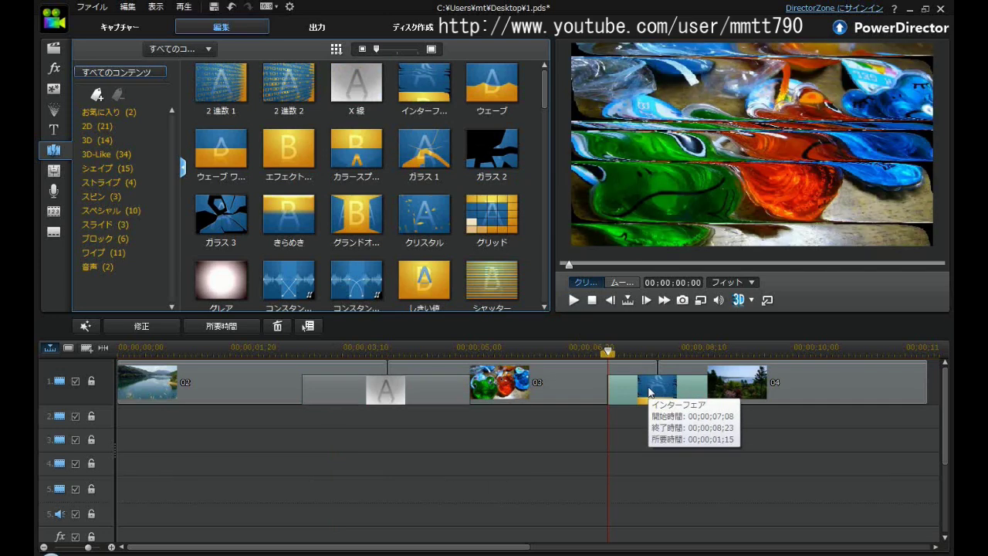
left_click(402, 380, "ctrl")
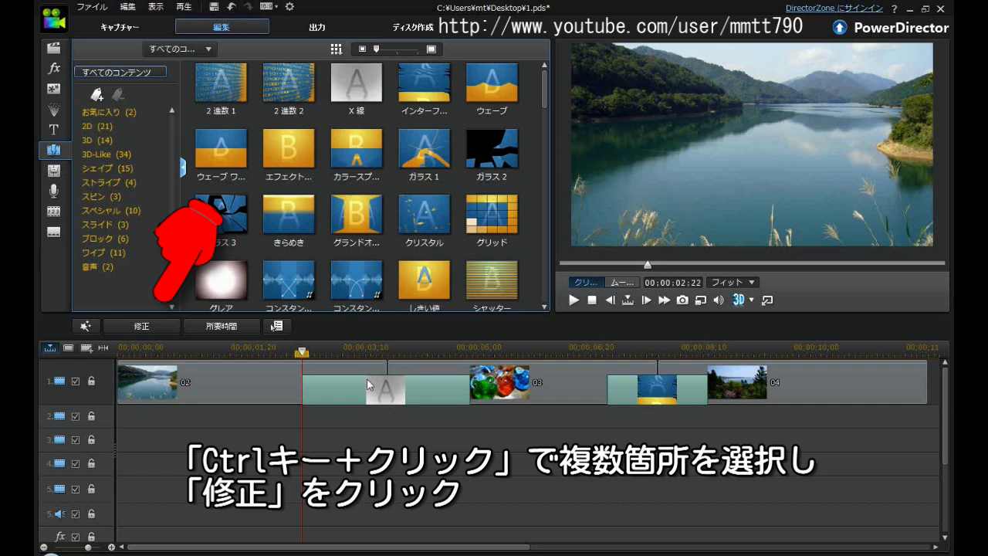
left_click(154, 331)
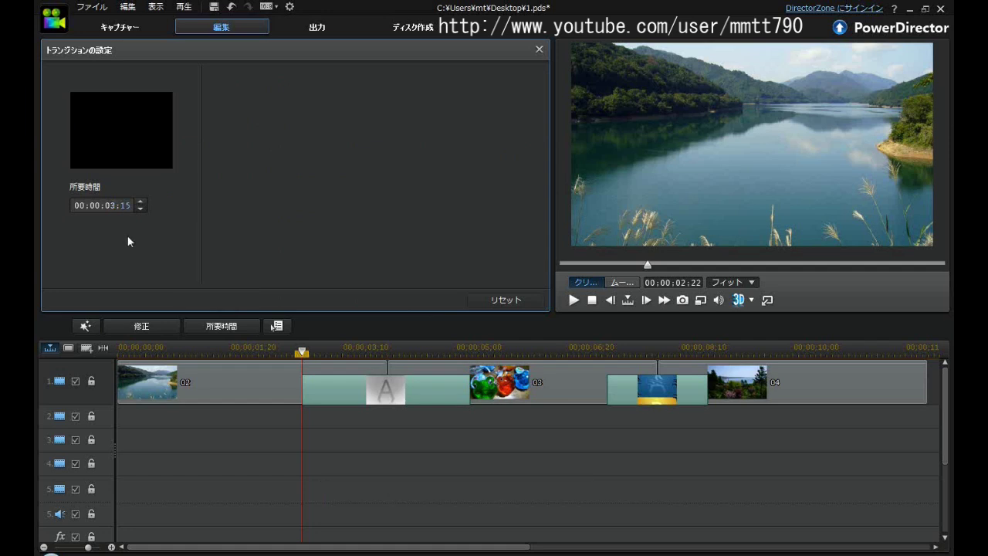
key("Return")
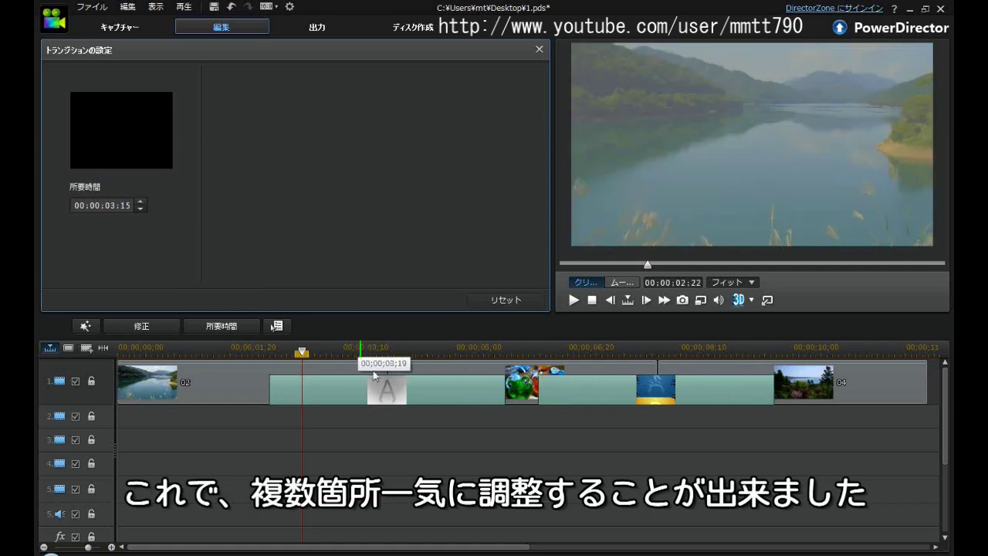
mouse_move(388, 388)
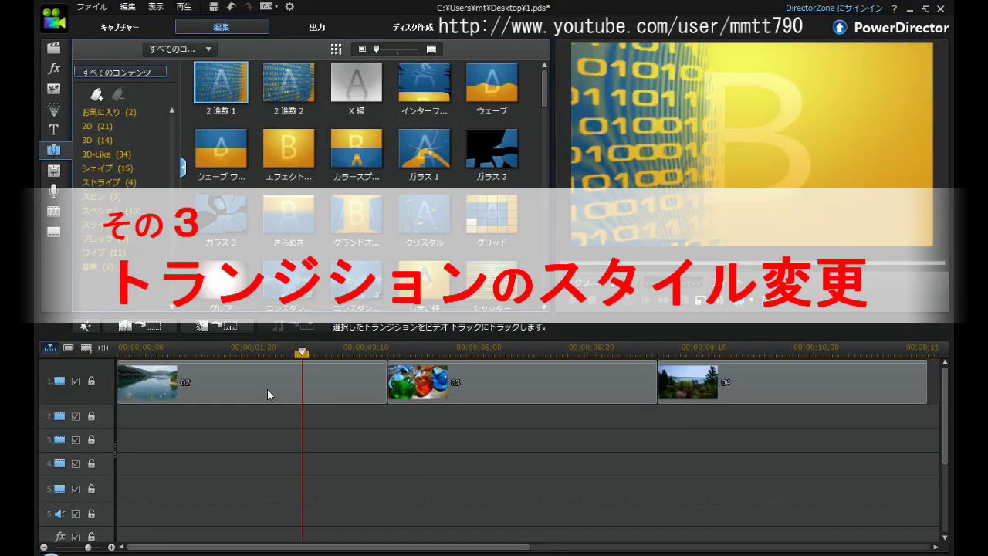
Step: Place the 押し退け transition from the スライド category between clips 02 and 03
left_click(123, 227)
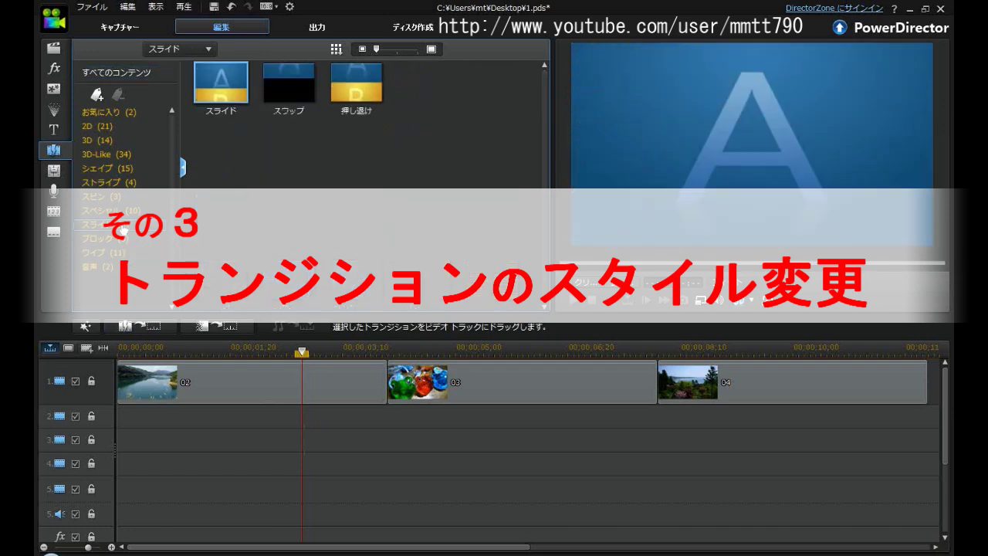
left_click(360, 89)
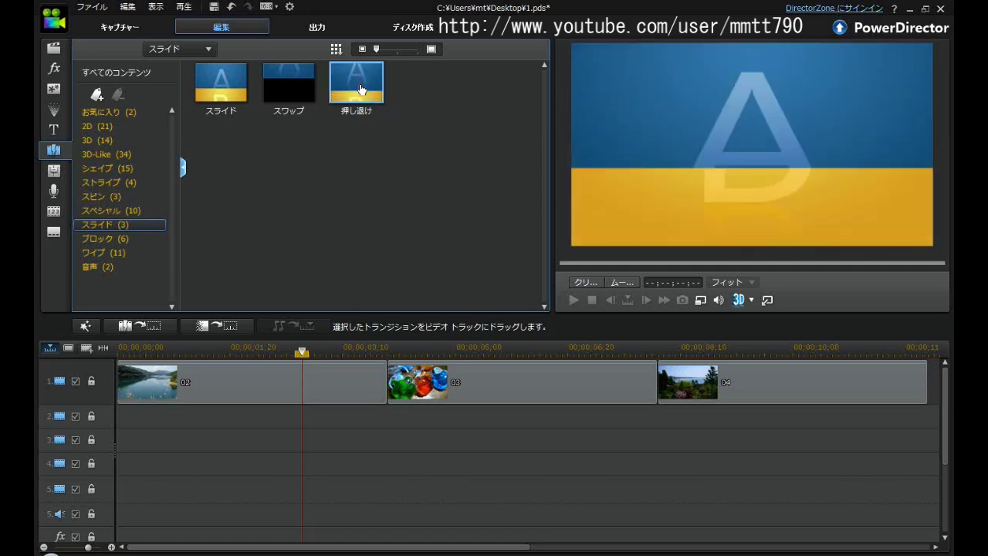
left_click_drag(360, 90, 388, 385)
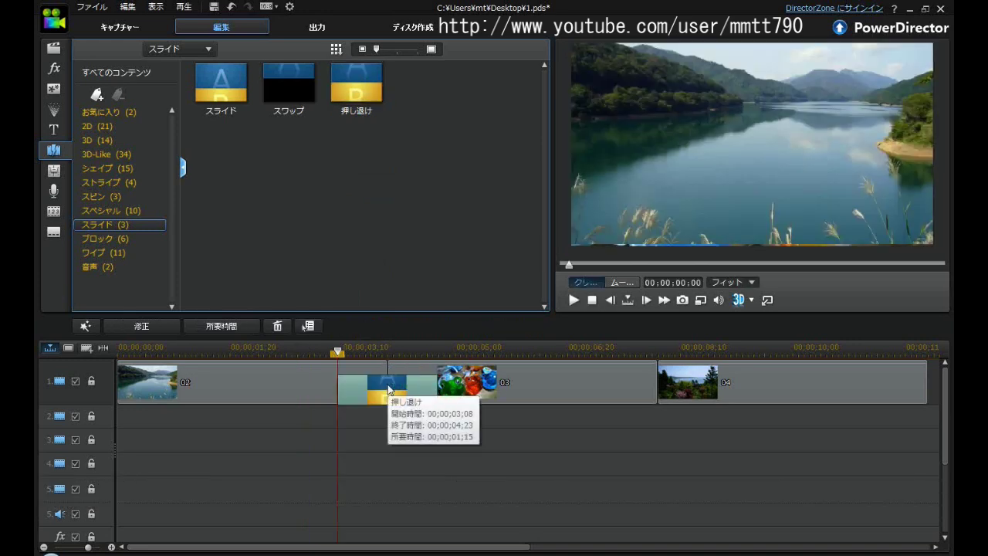
Step: Change the 押し退け transition's direction to 下, 左 and finally 右
left_click(152, 324)
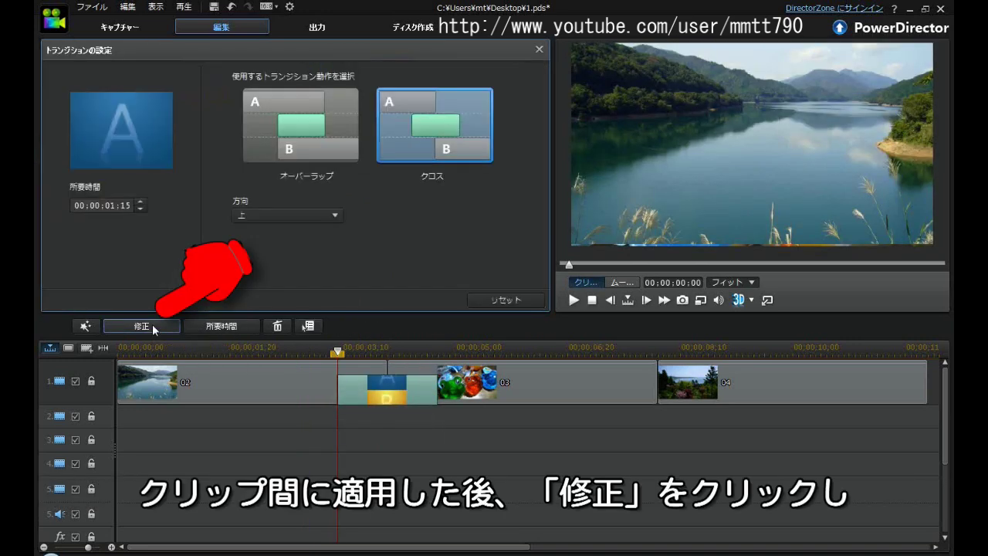
left_click(311, 217)
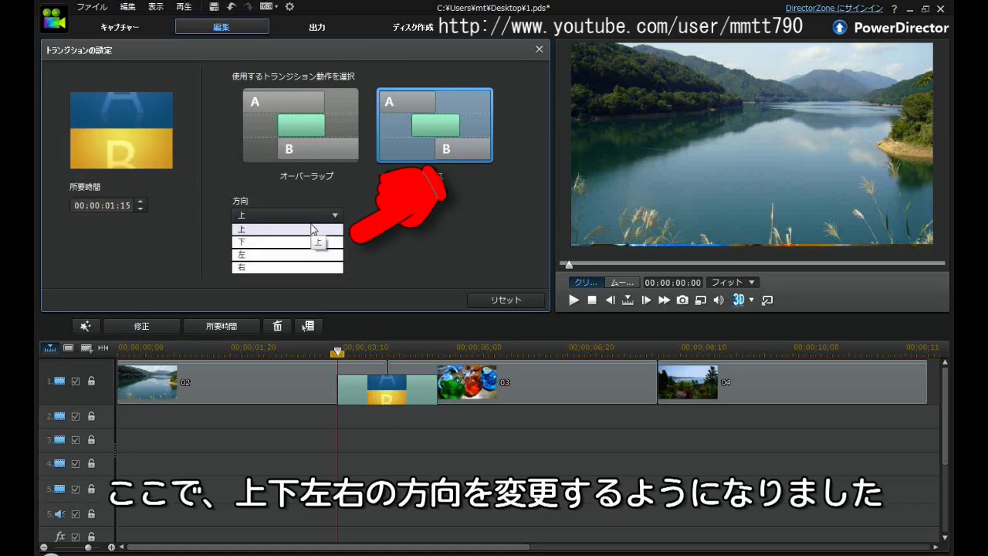
left_click(313, 240)
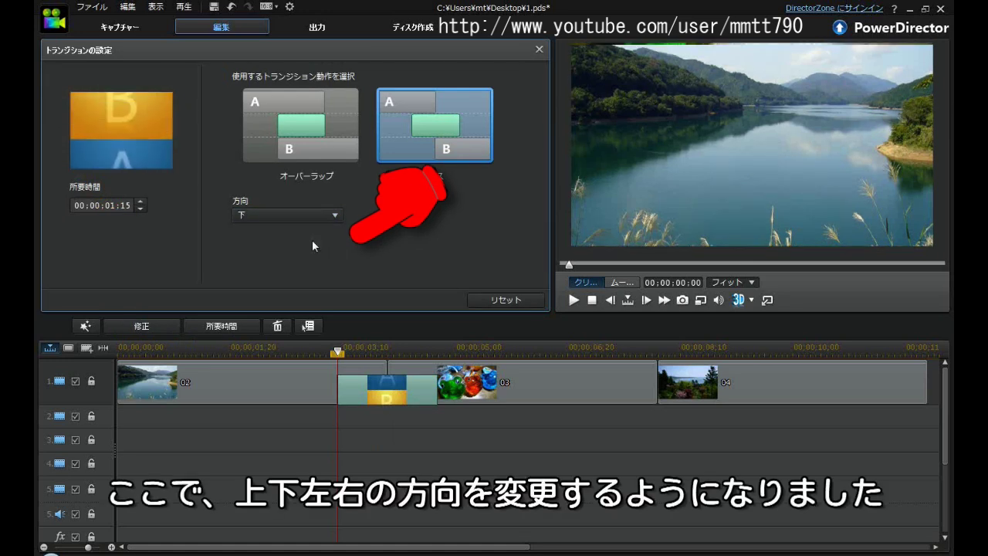
left_click(313, 215)
left_click(316, 256)
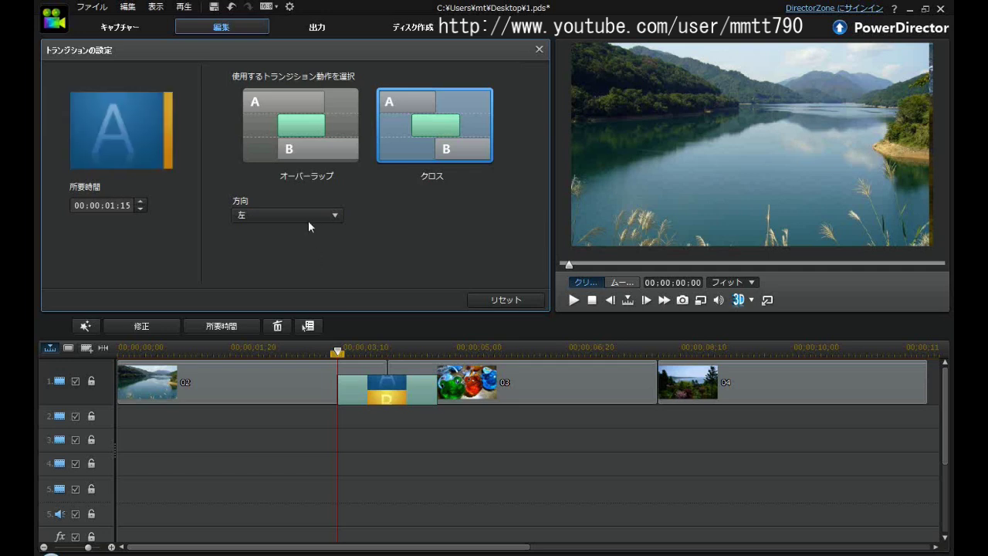
left_click(308, 219)
left_click(313, 267)
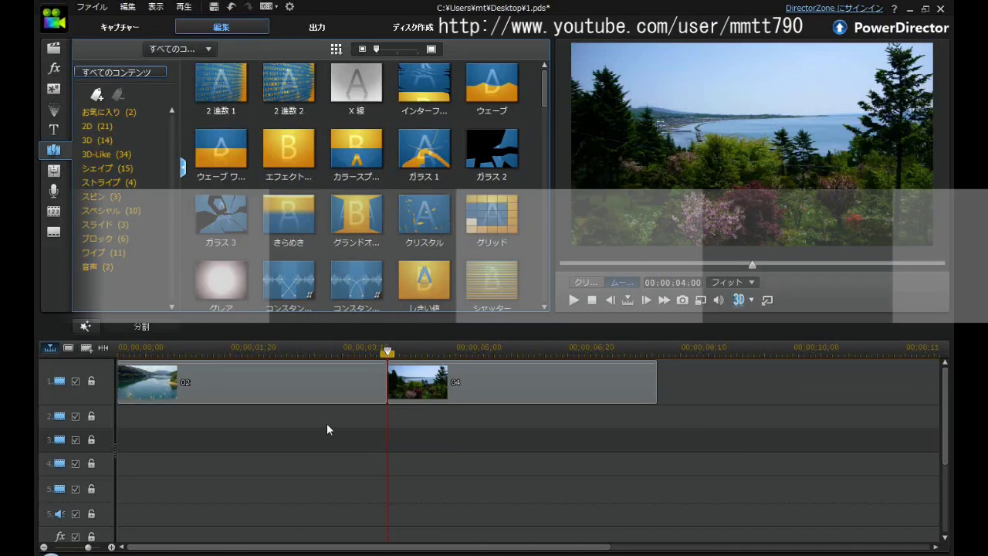
Step: Place the 2 進数 1 transition between clips 02 and 04 and play it back from just before it starts
left_click_drag(228, 89, 389, 398)
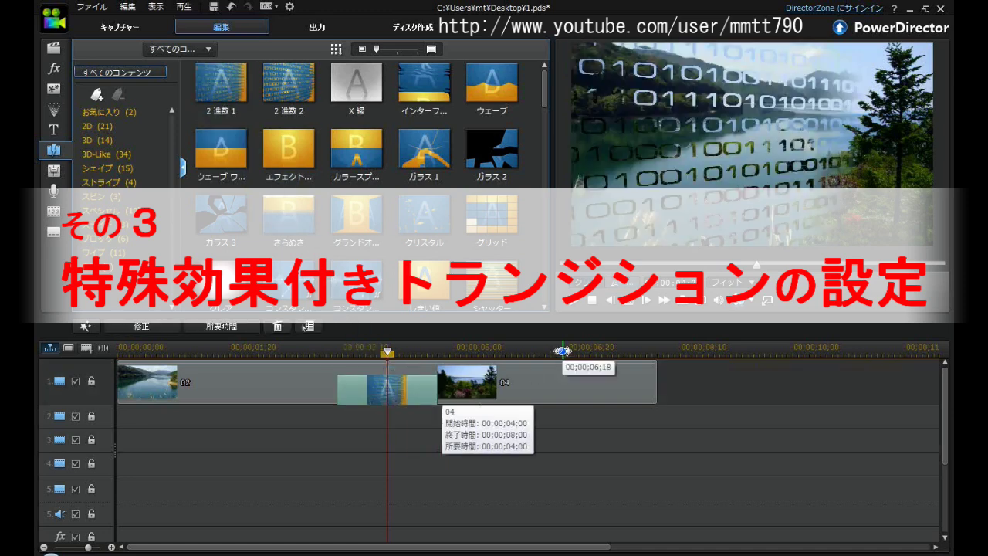
left_click(327, 343)
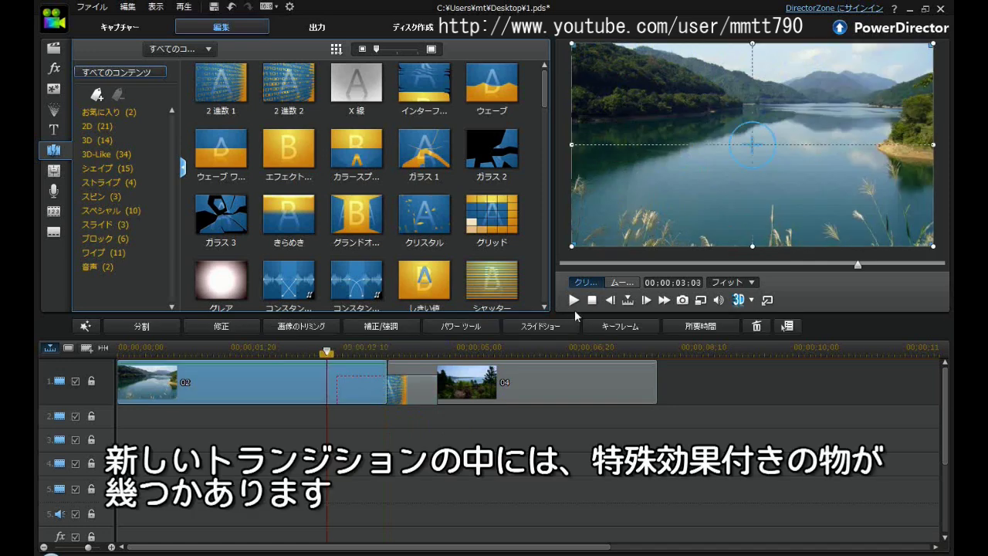
left_click(572, 304)
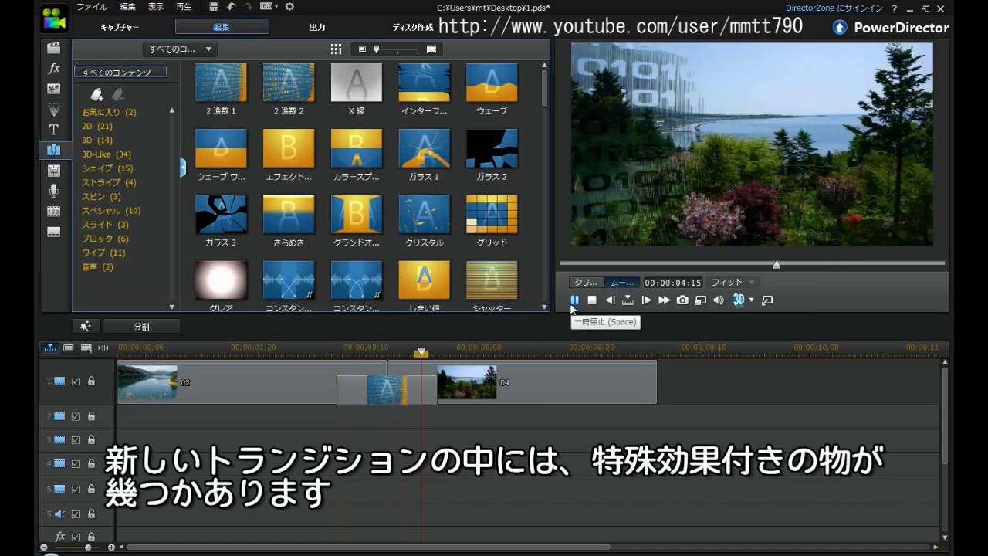
left_click(572, 302)
left_click(329, 352)
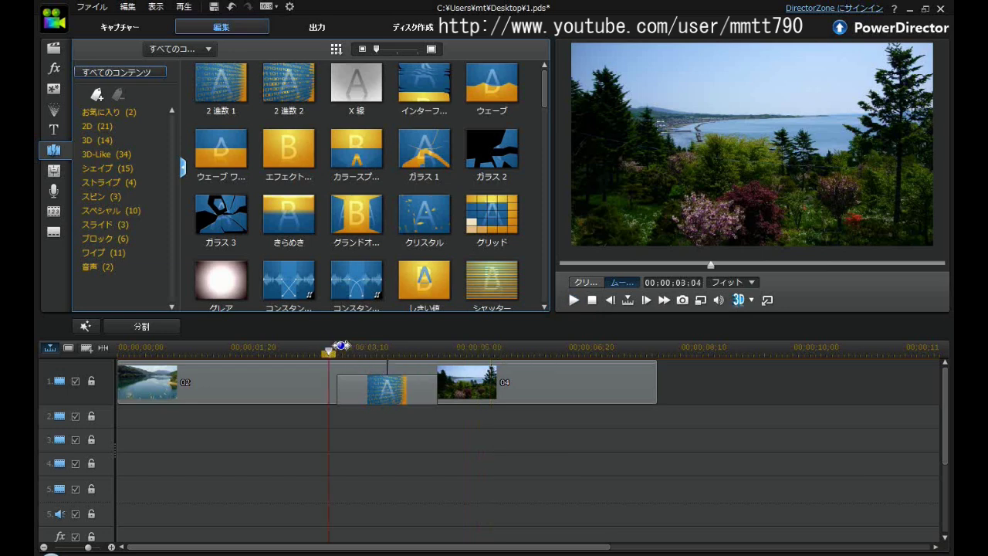
Step: Play back the 2 進数 1 transition, turn on 境界線 in its settings and play it again
left_click(573, 301)
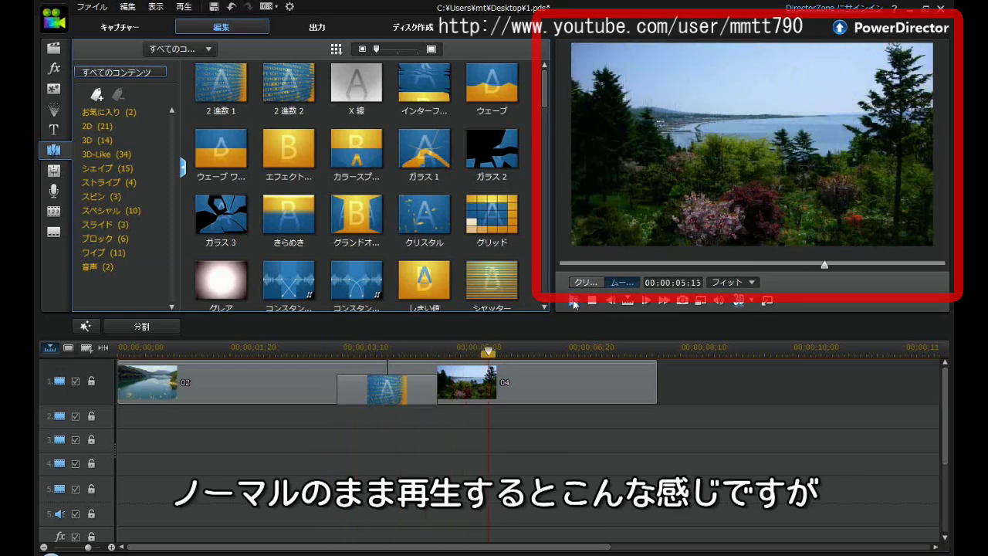
left_click(391, 398)
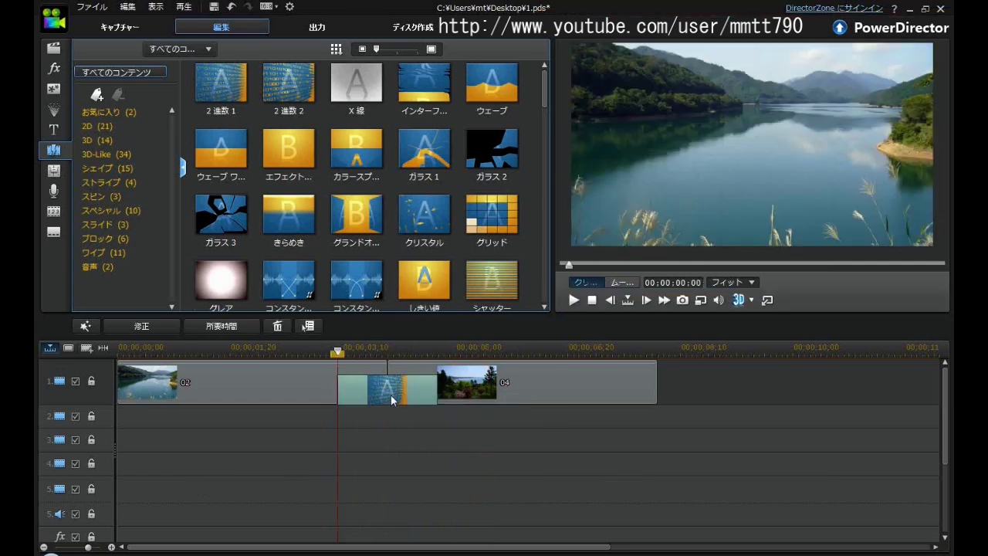
left_click(158, 326)
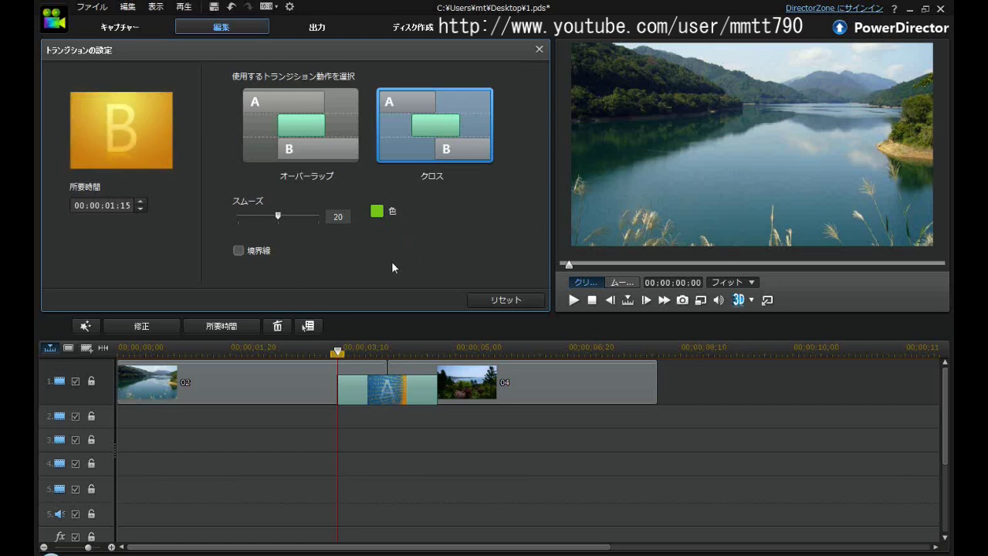
left_click(239, 251)
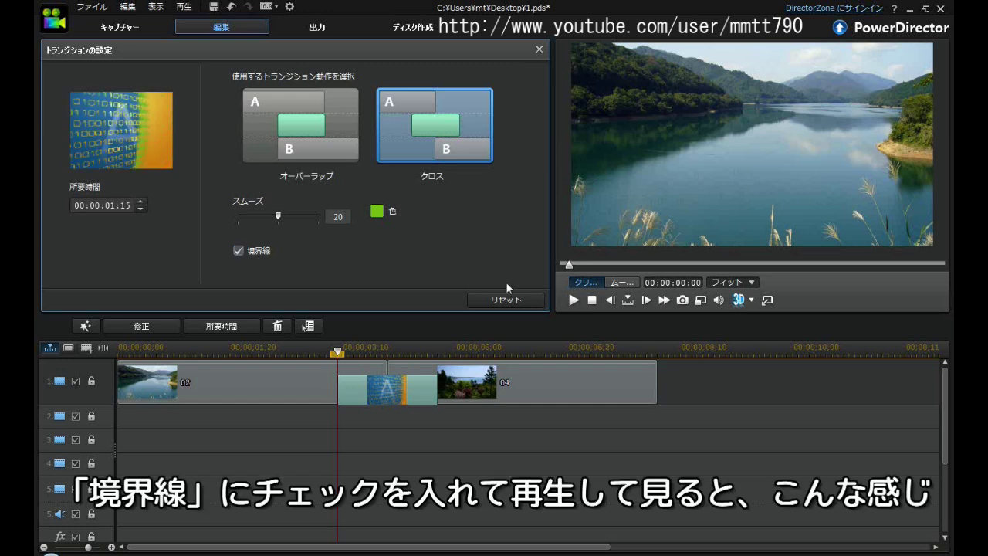
left_click(575, 301)
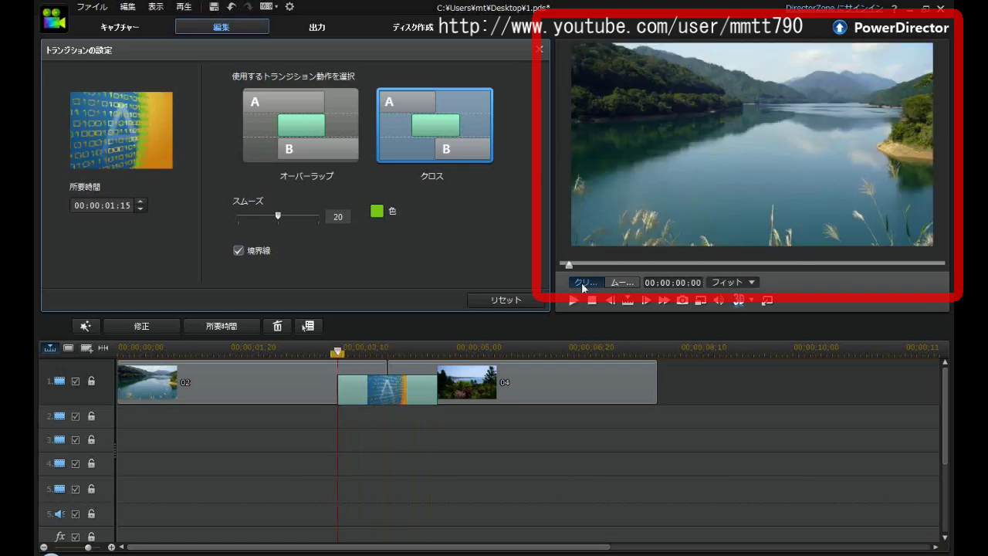
Step: Change the 2 進数 1 transition's border colour to magenta (RGB 255, 0, 255) and play it back
left_click(377, 211)
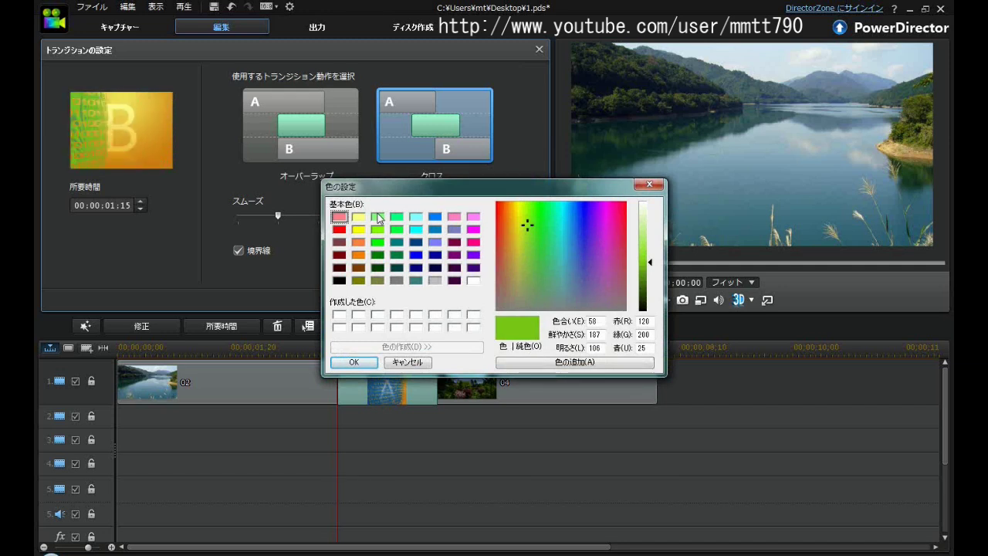
left_click(473, 229)
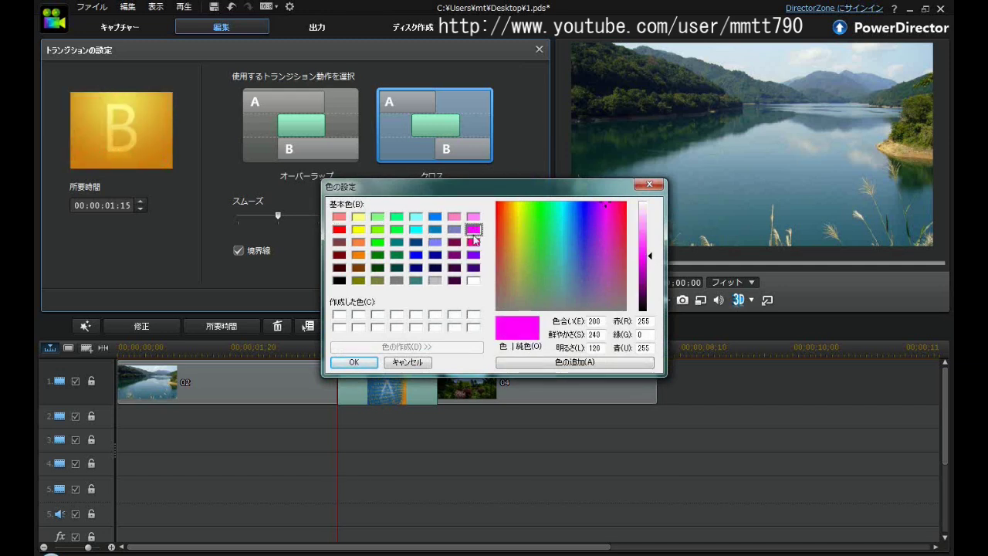
left_click(368, 363)
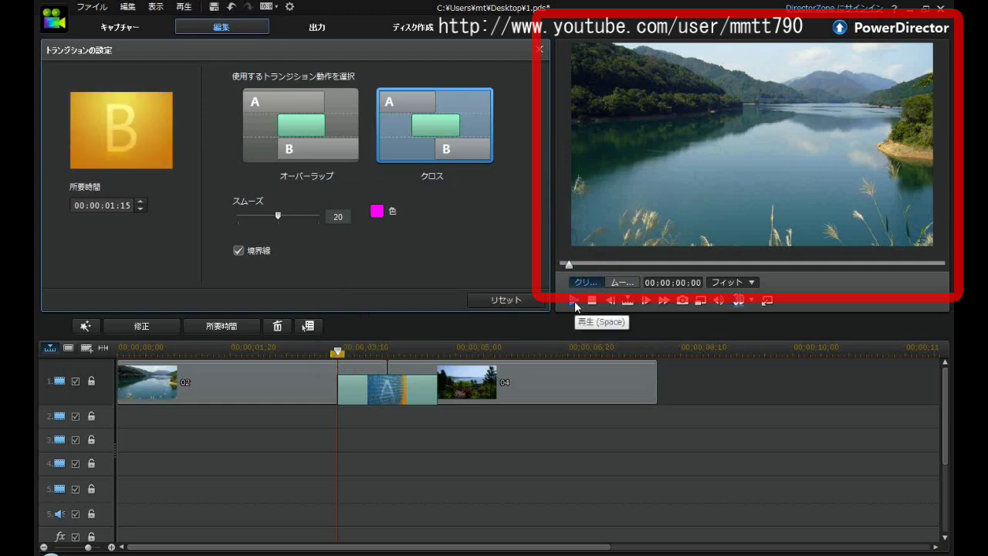
left_click(574, 306)
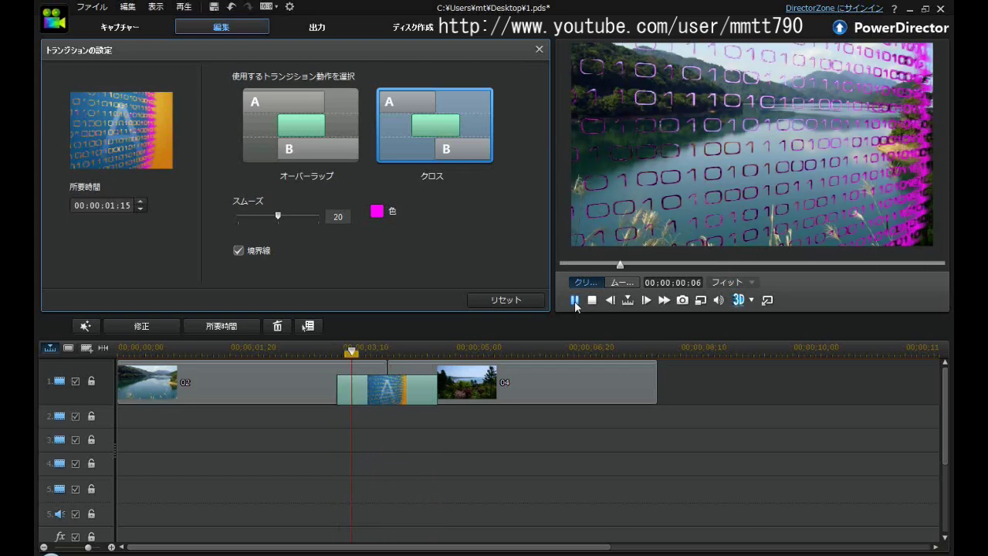
left_click(574, 300)
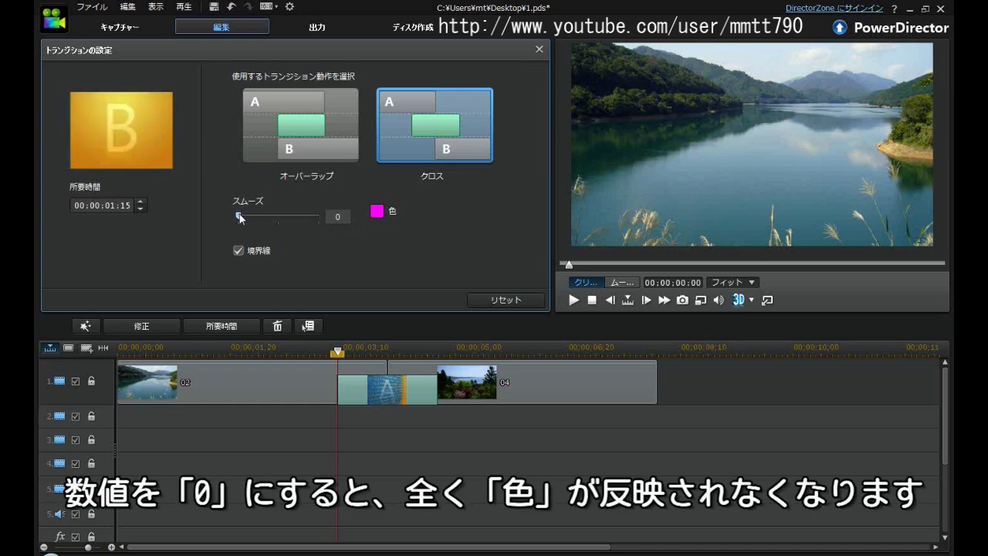
Step: Play the transition with スムーズ at 0, pause midway, and vary スムーズ through 39, 22 and 6 to 40
left_click(572, 302)
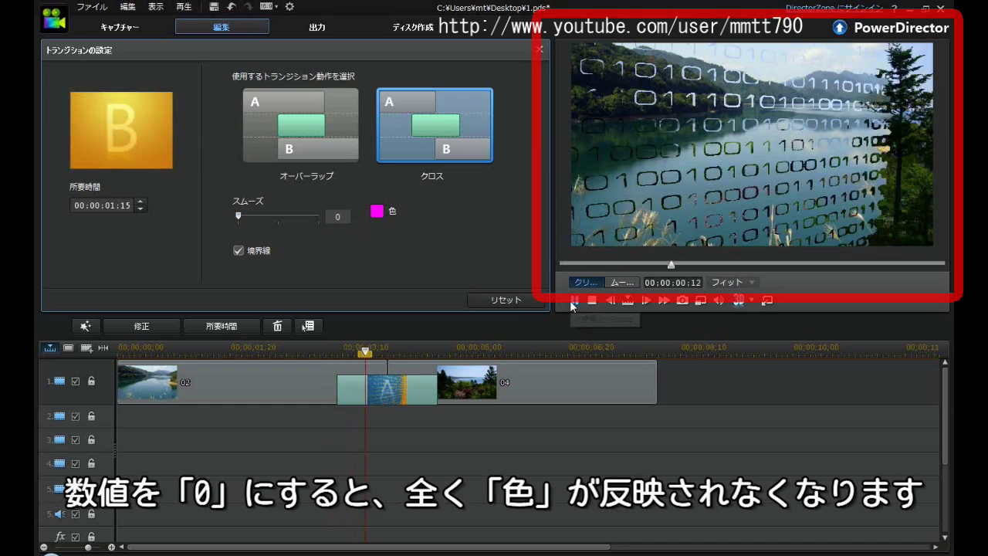
left_click(572, 303)
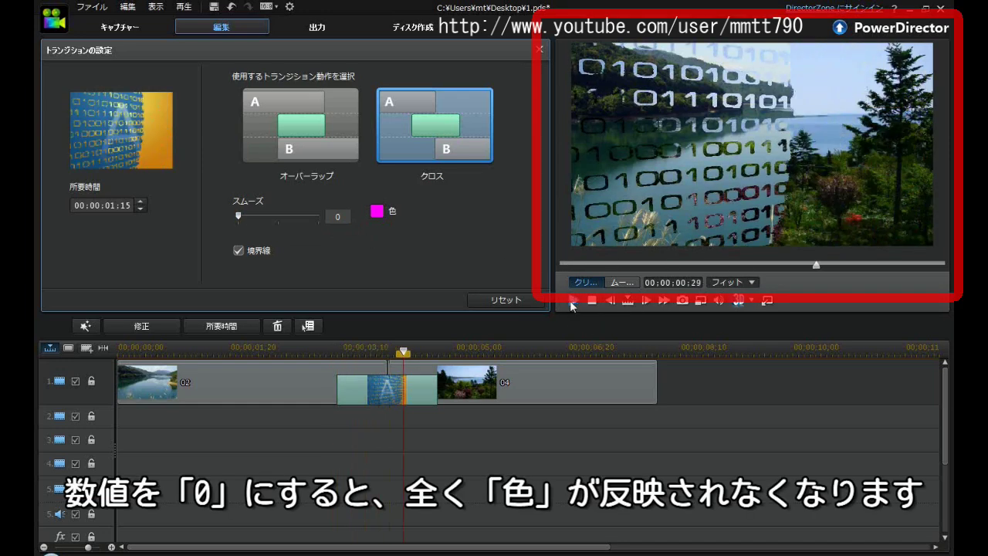
left_click(316, 214)
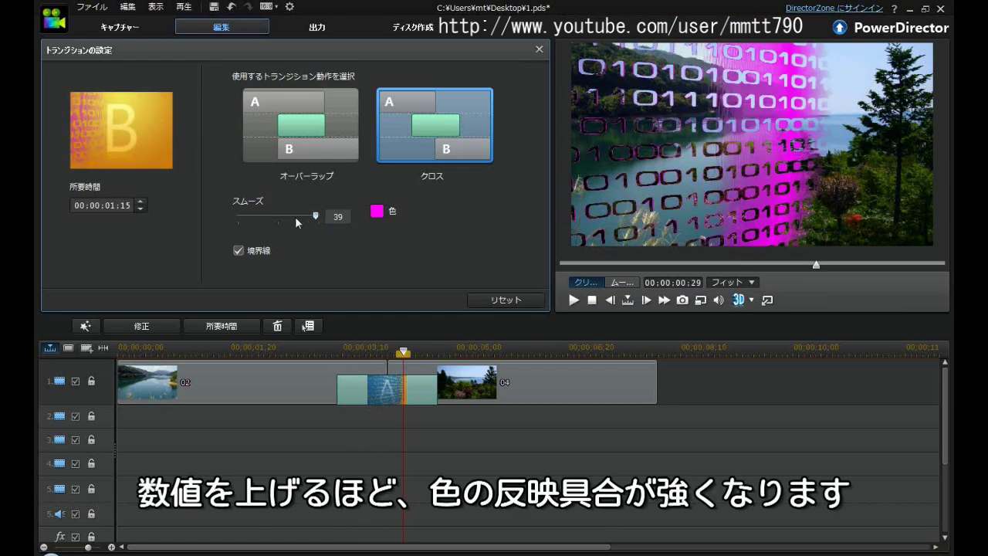
left_click(295, 218)
left_click(282, 215)
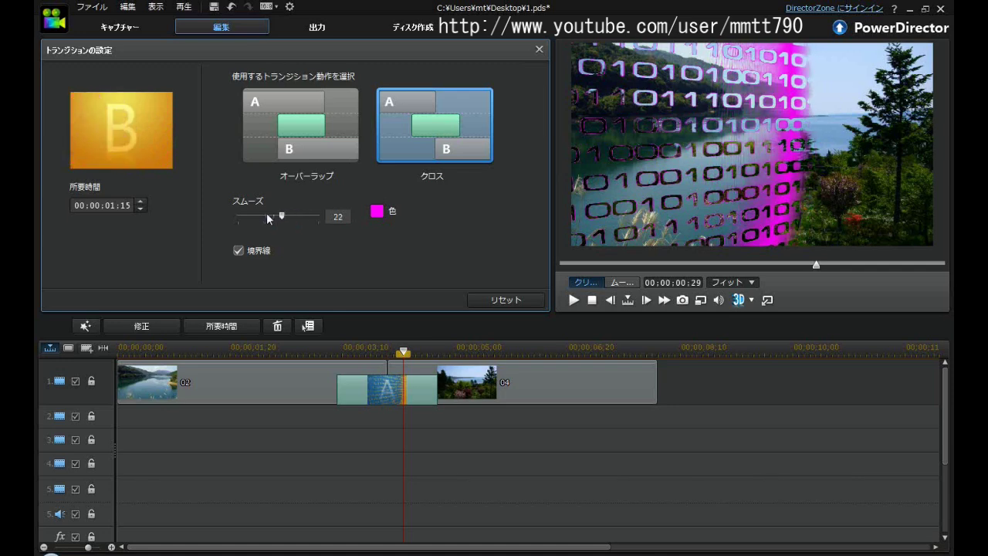
left_click(261, 215)
left_click(250, 215)
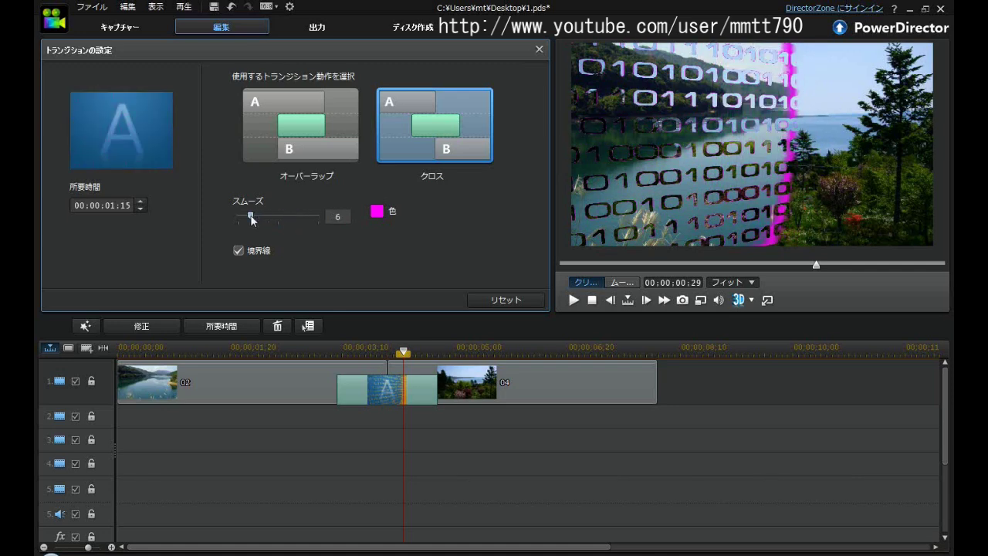
left_click(316, 215)
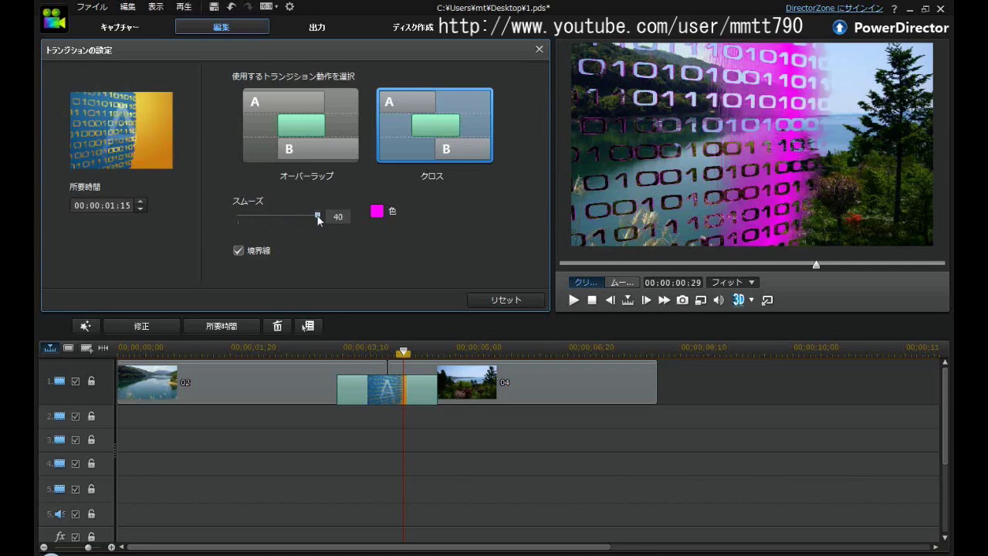
Step: Change the 2 進数 1 transition's border colour to blue and play the transition
left_click(376, 213)
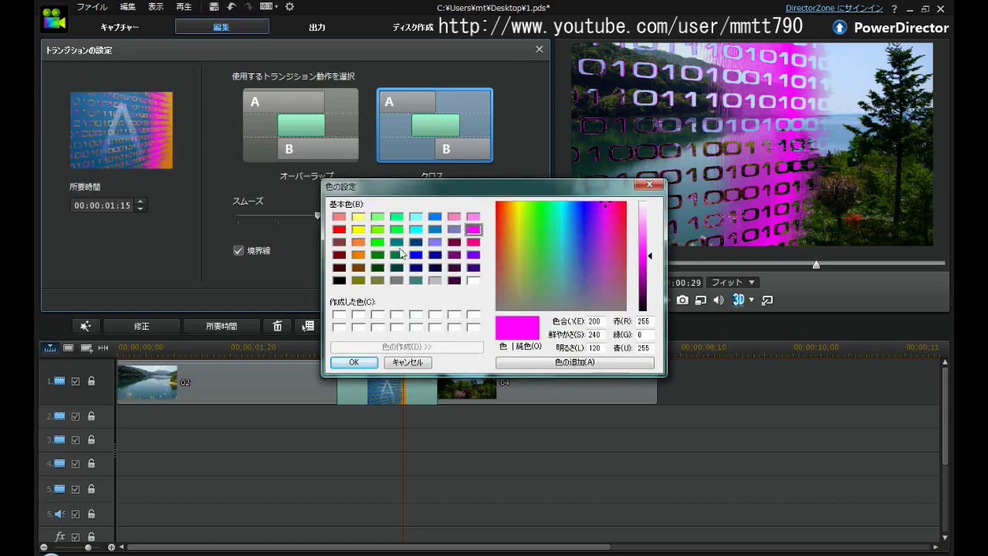
left_click(416, 255)
left_click(354, 362)
left_click(573, 301)
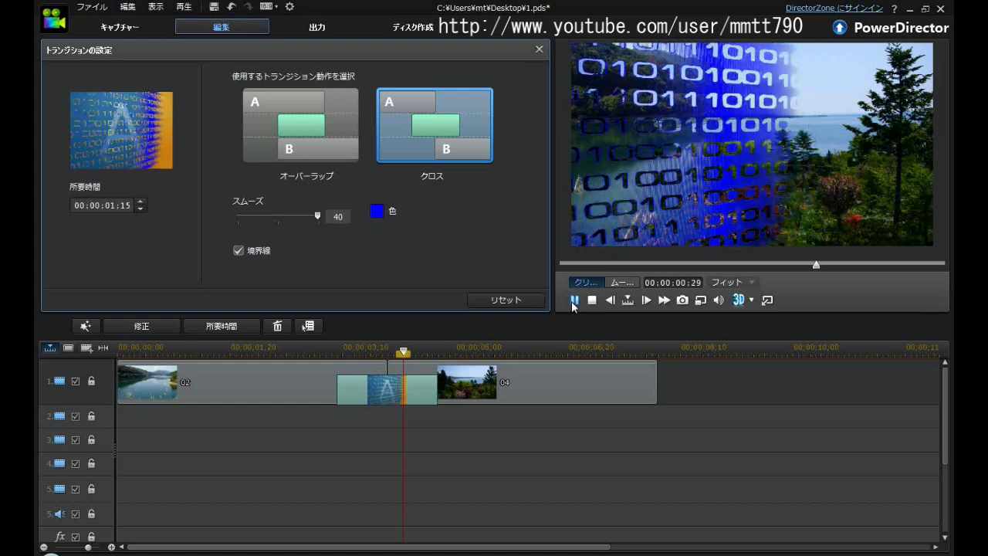
left_click(574, 301)
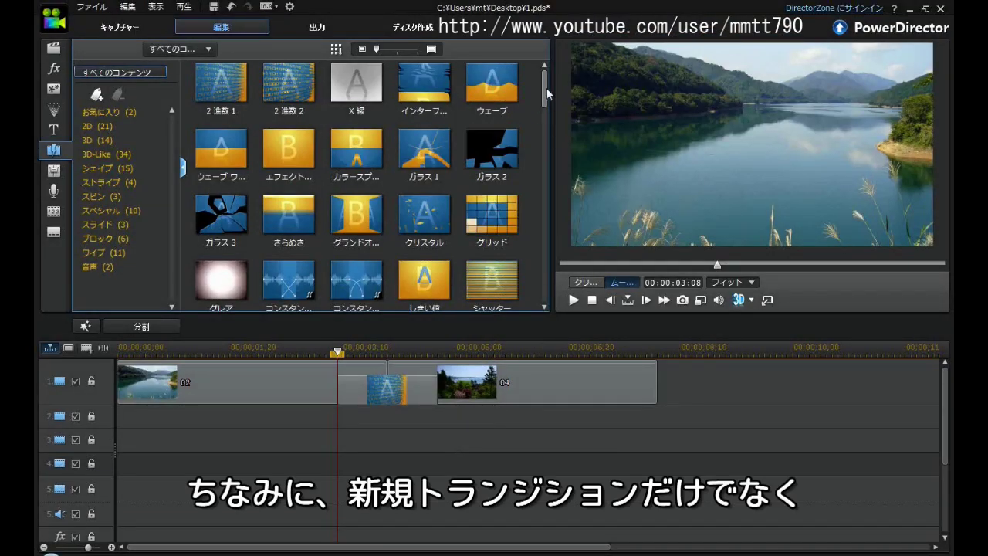
Step: Replace the transition between clips 02 and 04 with 星, and preview it both without and with 境界線 turned on
left_click_drag(547, 91, 546, 270)
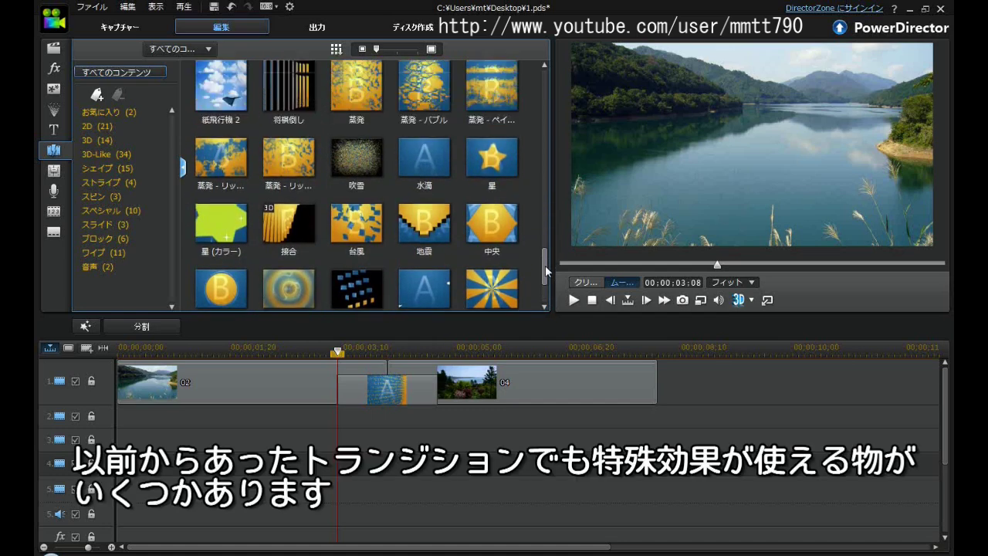
left_click(495, 160)
left_click_drag(496, 160, 390, 393)
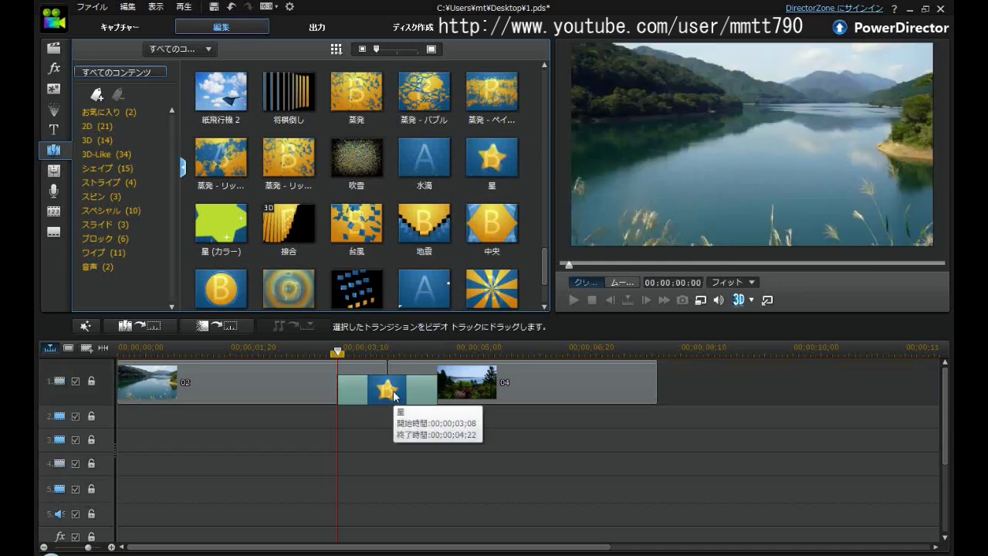
left_click(150, 328)
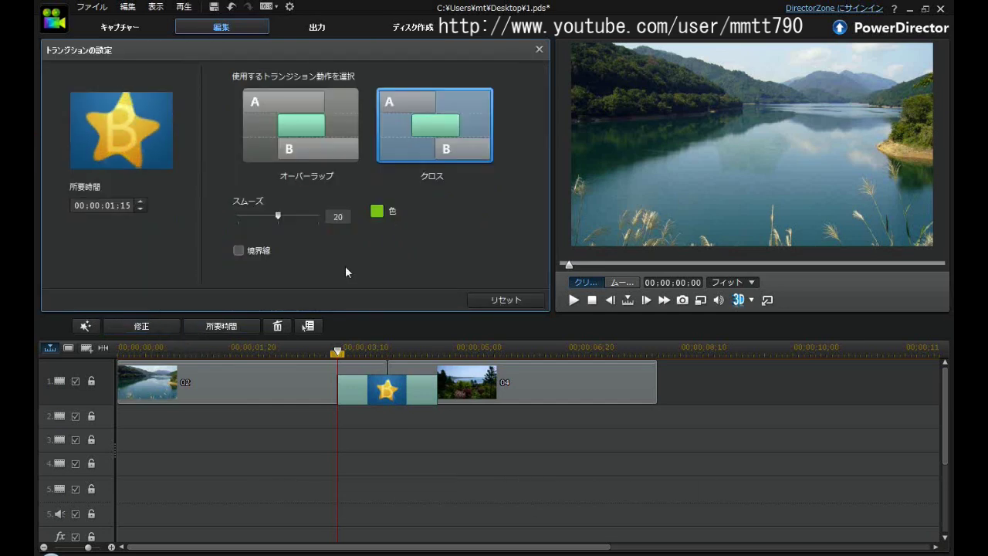
left_click(574, 300)
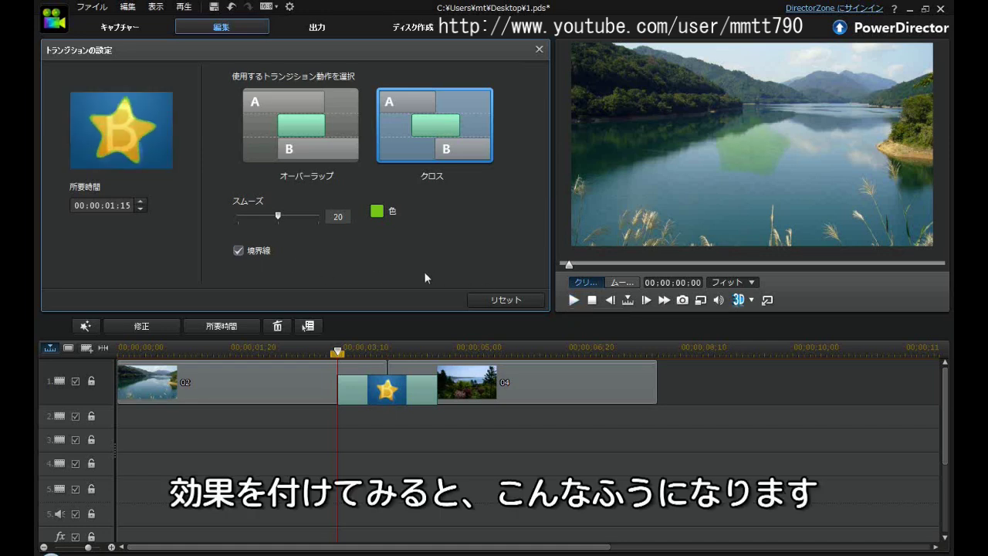
left_click(573, 303)
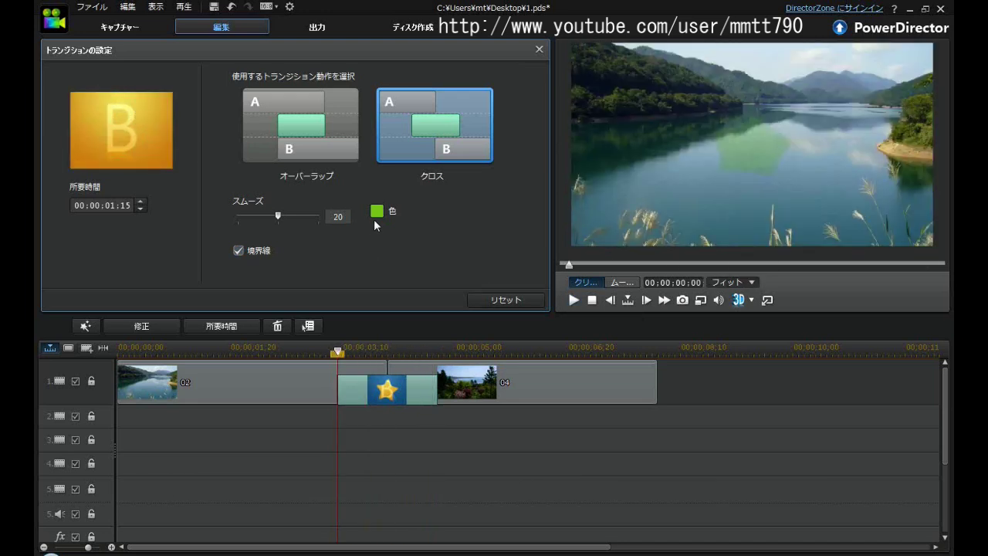
Step: Change the 星 transition's border colour to pink (RGB 255, 0, 128) and play it back
left_click(377, 212)
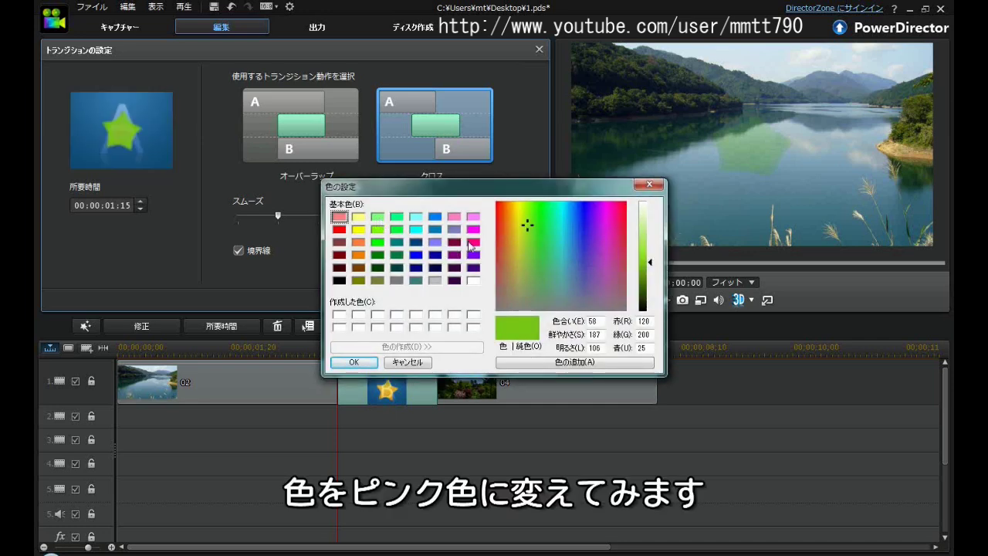
left_click(473, 243)
left_click(355, 363)
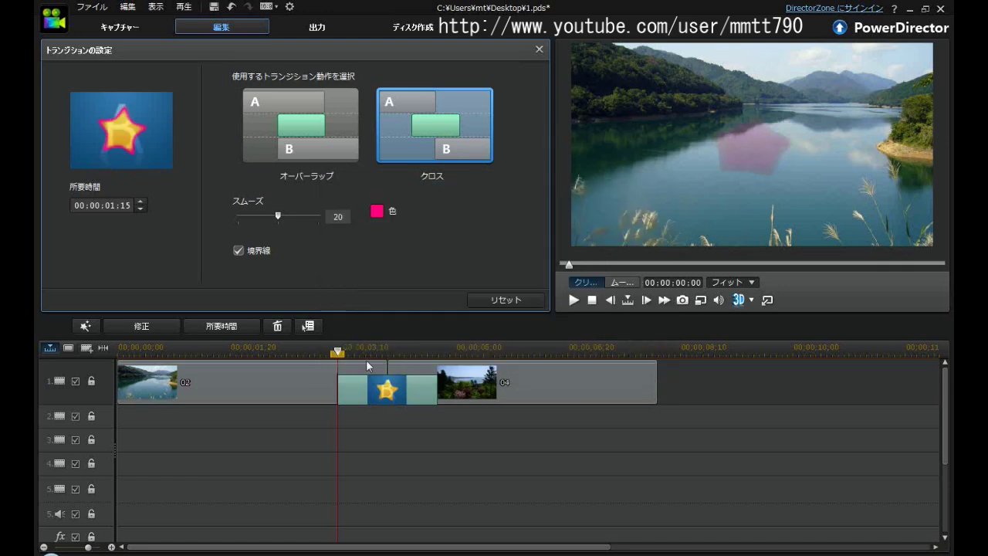
left_click(573, 301)
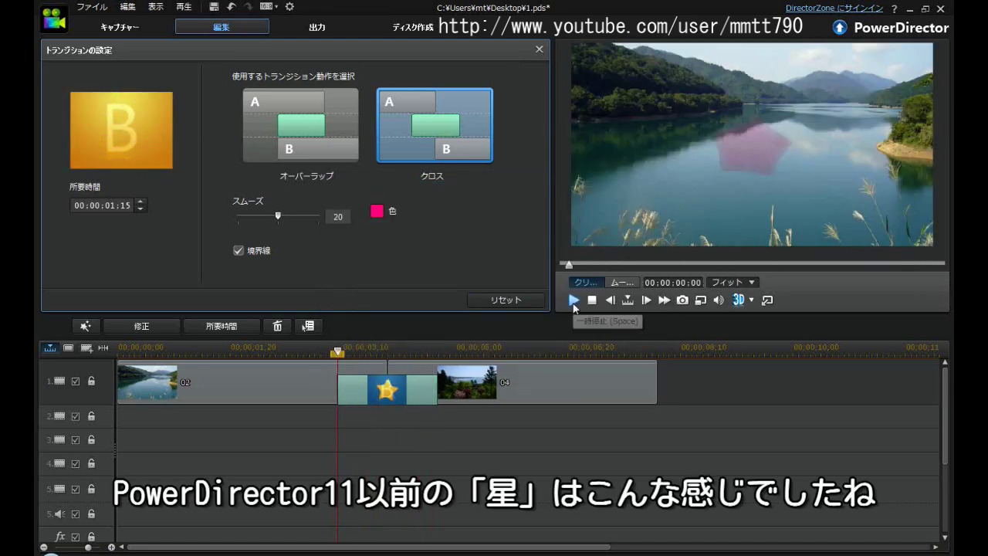
Step: Preview the 星 transition with スムーズ at 40, at 0 and finally at 40 again
left_click(318, 217)
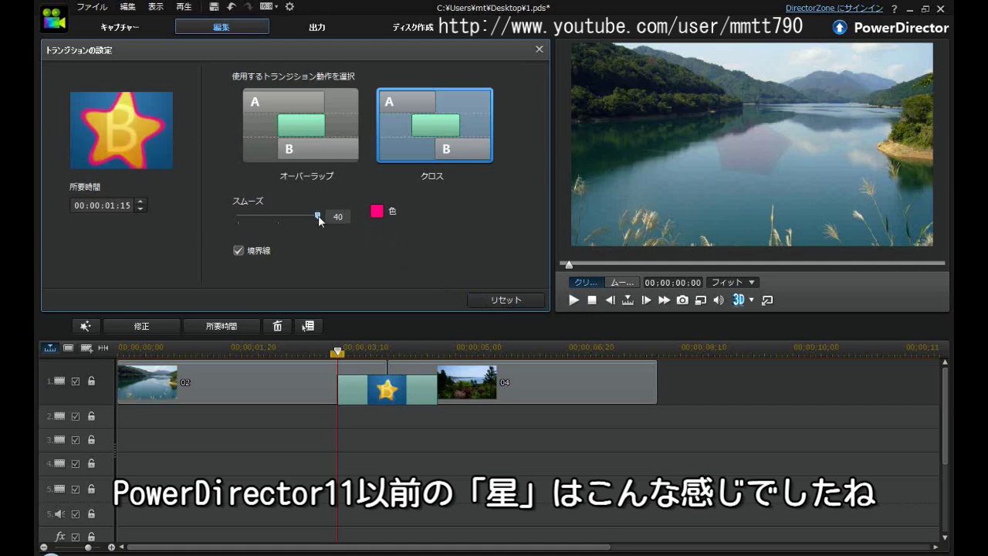
left_click(573, 301)
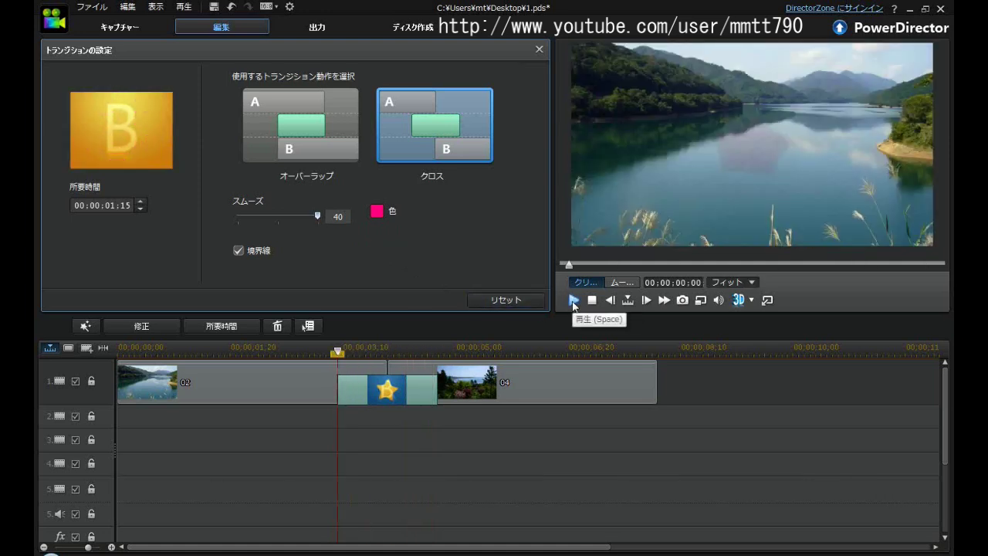
left_click(237, 218)
left_click(572, 301)
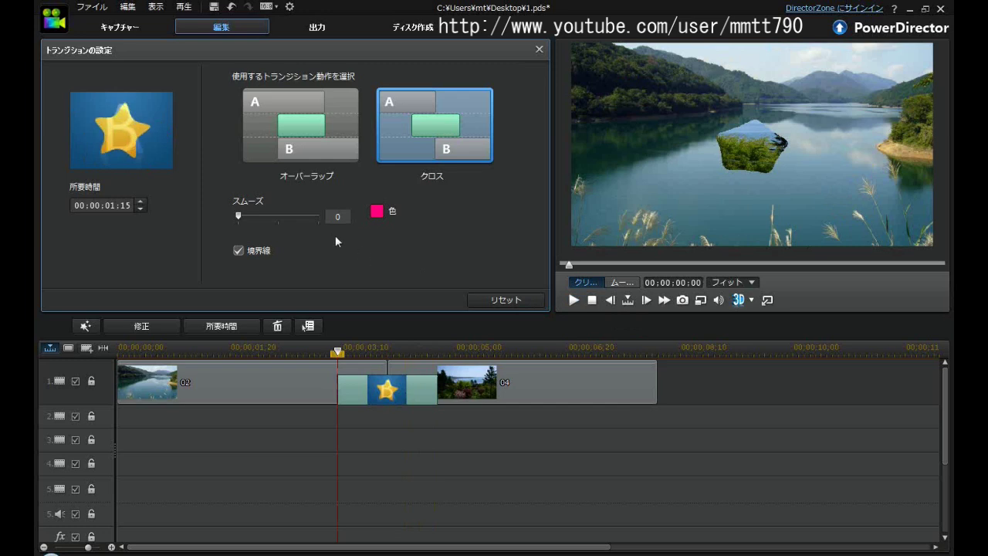
left_click(320, 215)
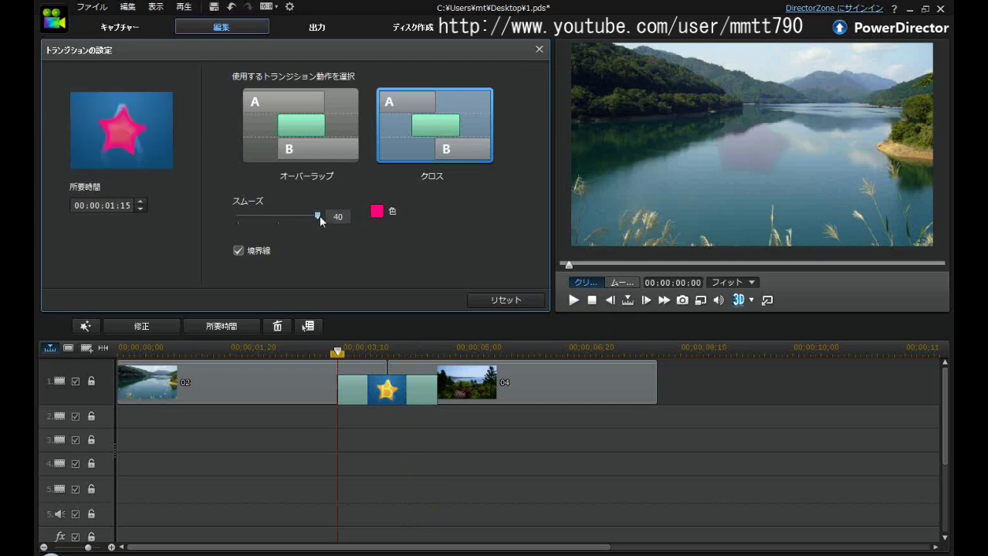
left_click(571, 301)
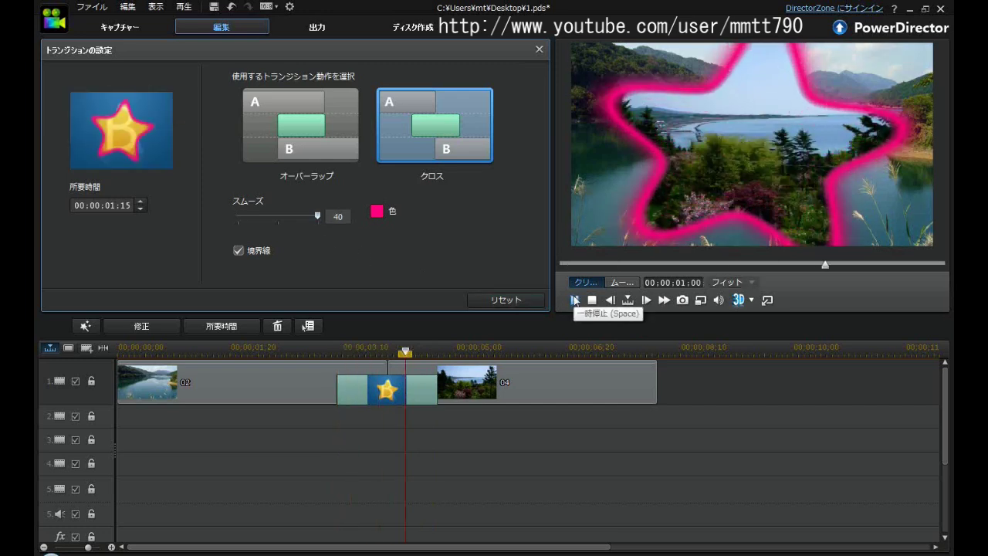
Step: Change the 星 transition's border colour to dark blue (RGB 0, 64, 128) and play it back
left_click(378, 212)
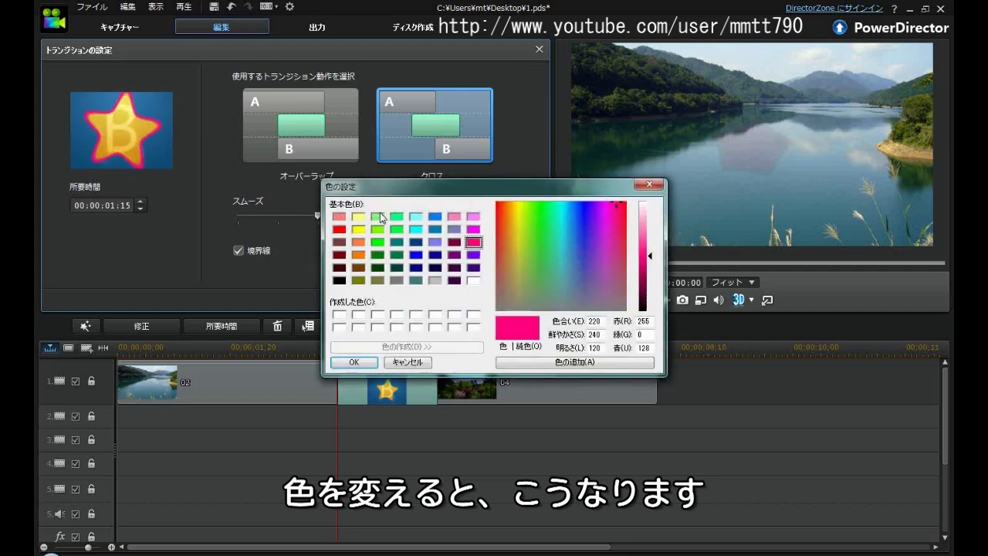
left_click(415, 242)
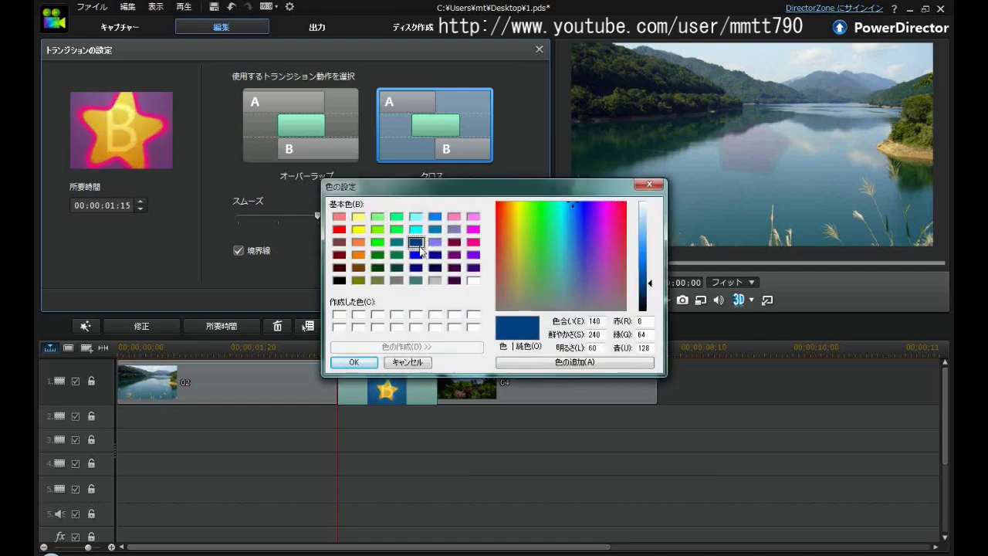
left_click(354, 362)
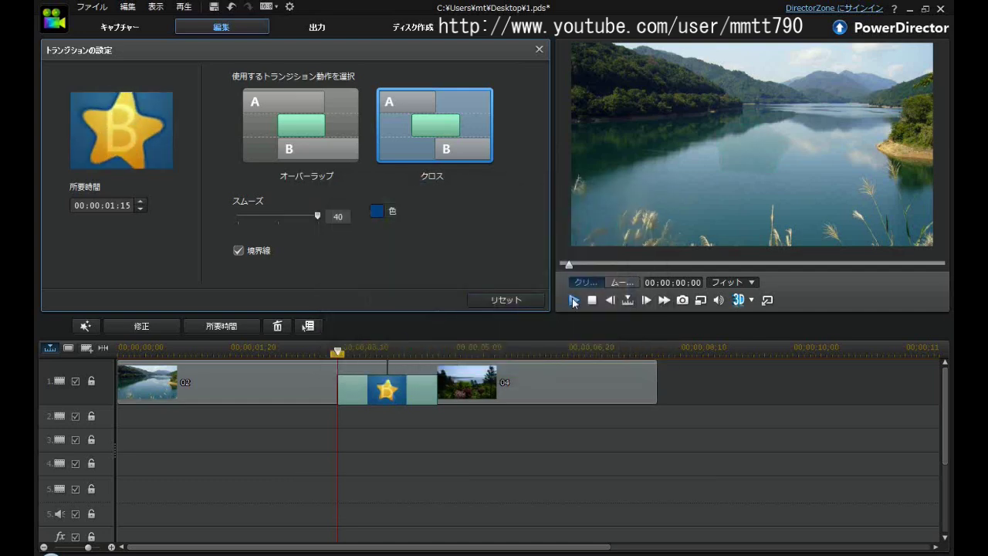
left_click(573, 300)
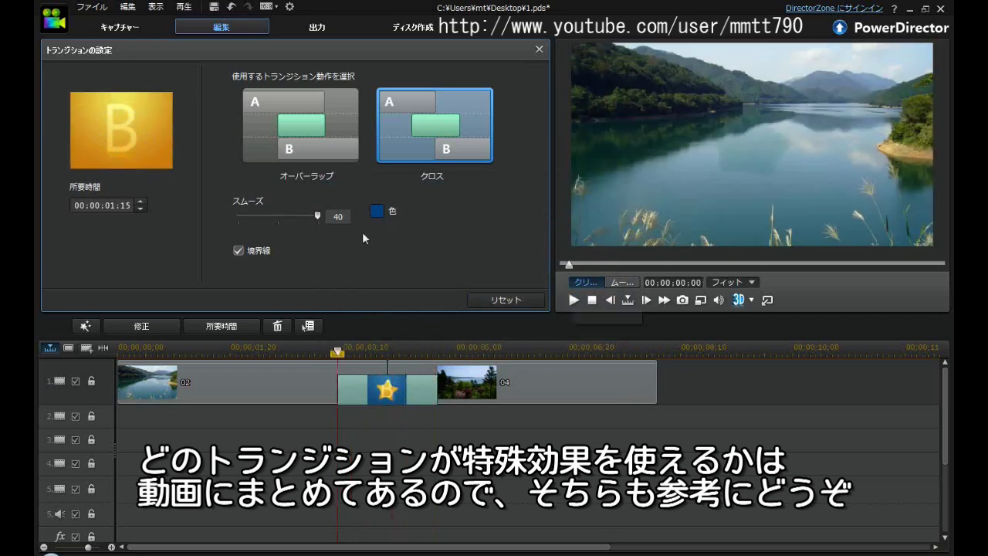
Step: Change the 星 transition's border colour to yellow (RGB 255, 255, 0) and play it back
left_click(376, 210)
left_click(359, 230)
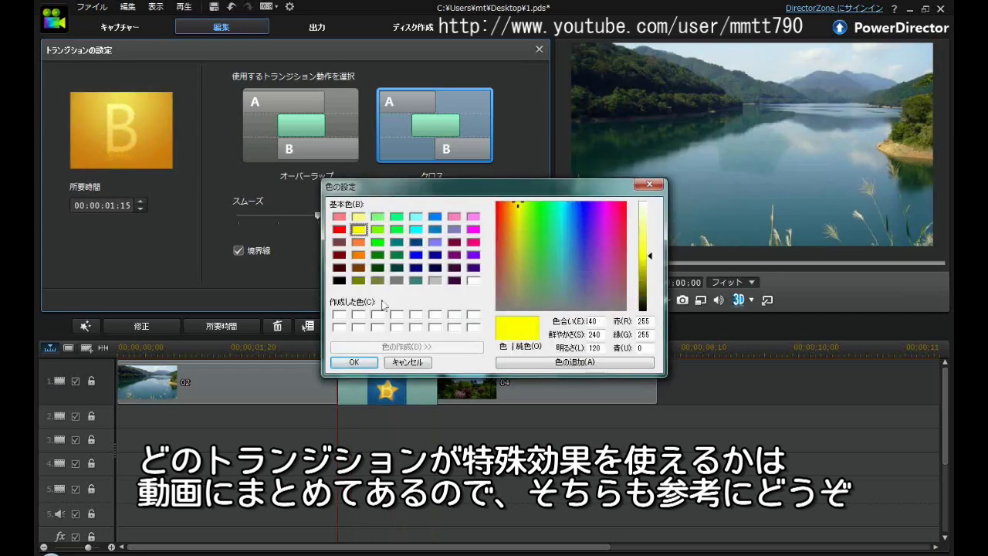
left_click(355, 363)
left_click(573, 300)
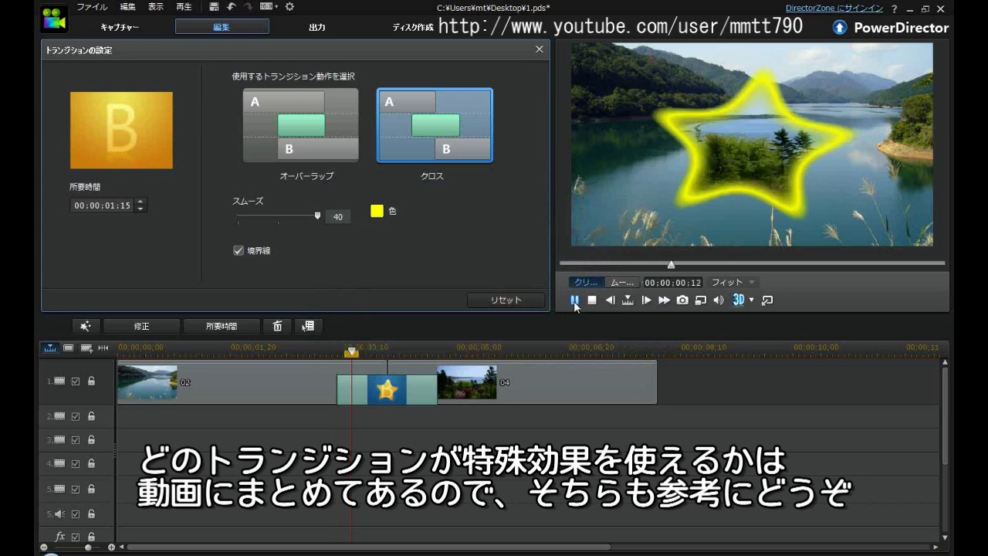